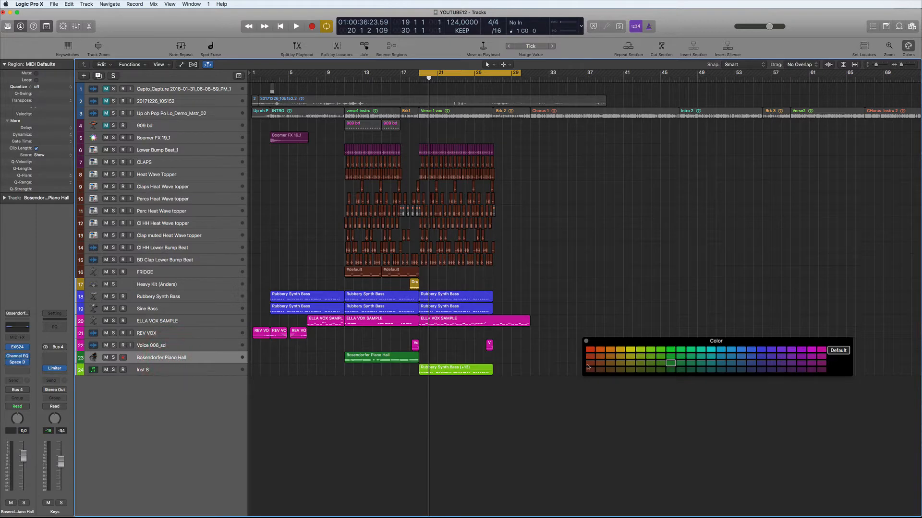
Select the green Bosendorfer Piano Hall region and start song playback.
key("super+z")
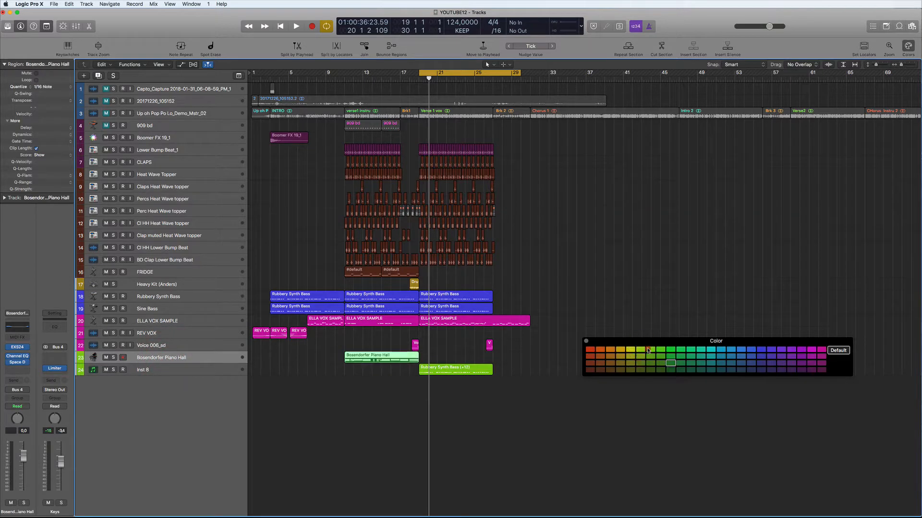
key("space")
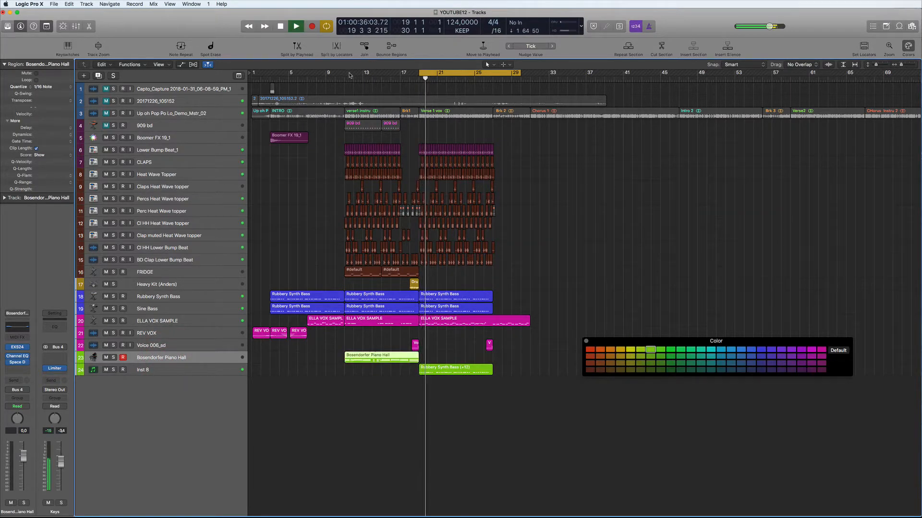
Loop bars 11 to 29 and audition track 3 soloed, then unsolo and stop.
left_click_drag(347, 74, 510, 75)
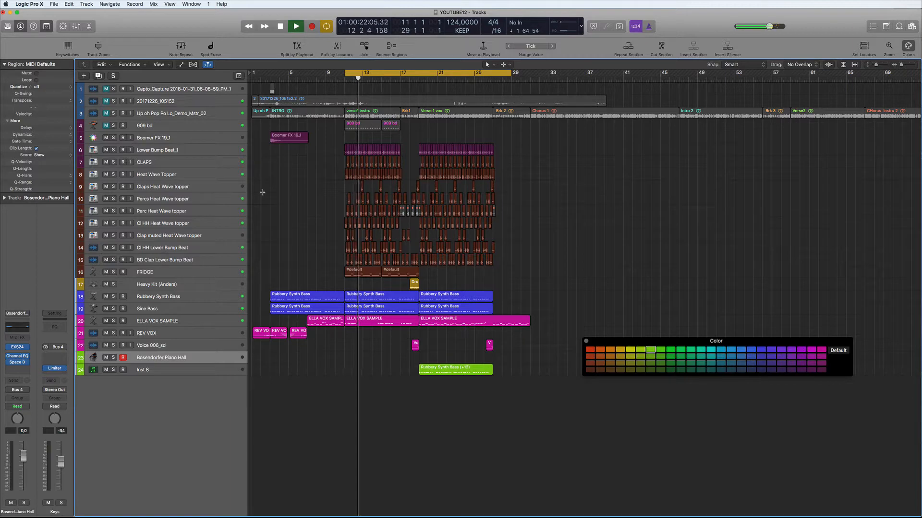
left_click(112, 113)
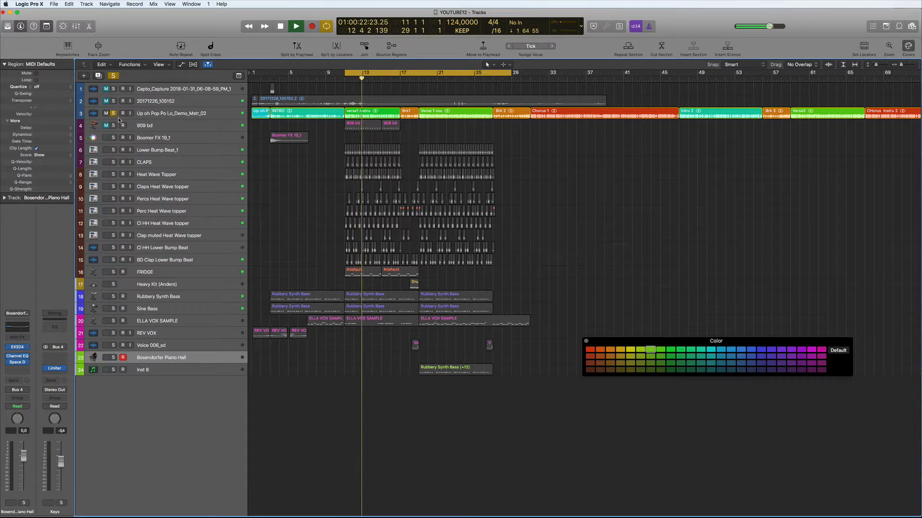
key("space")
left_click(114, 113)
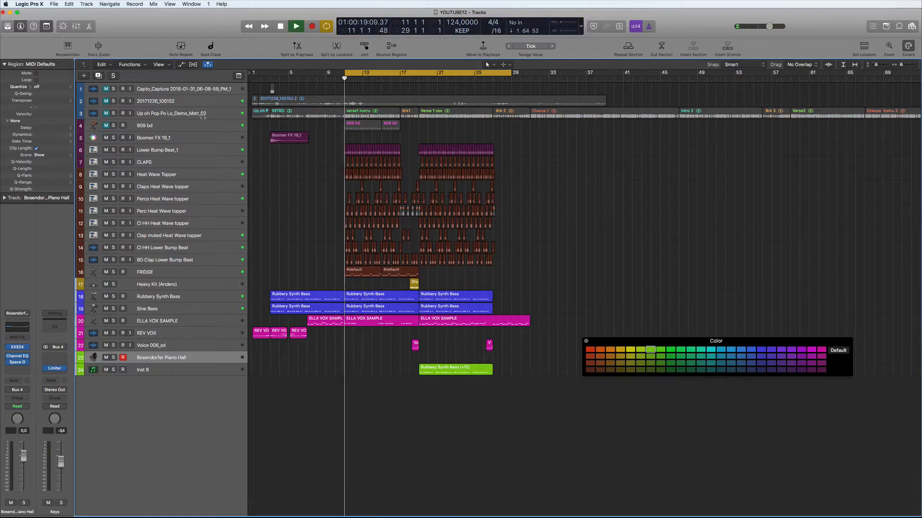
left_click(414, 75)
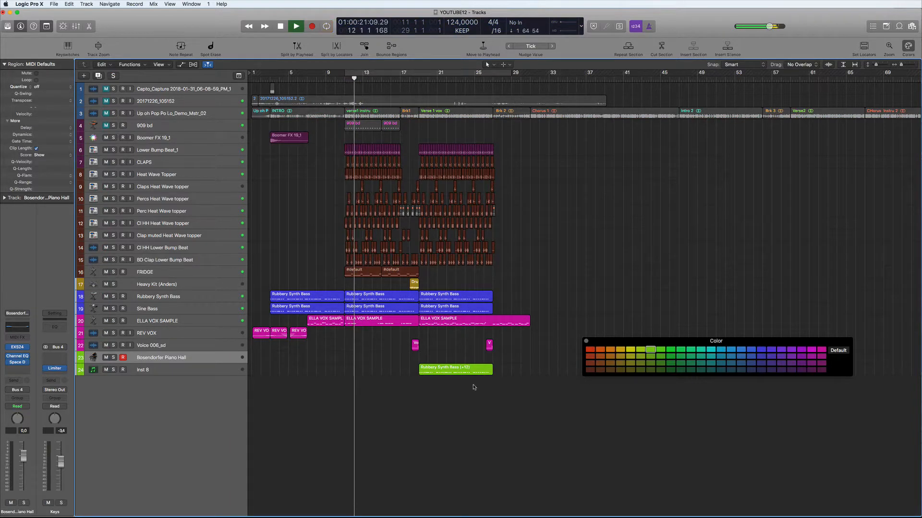
key("space")
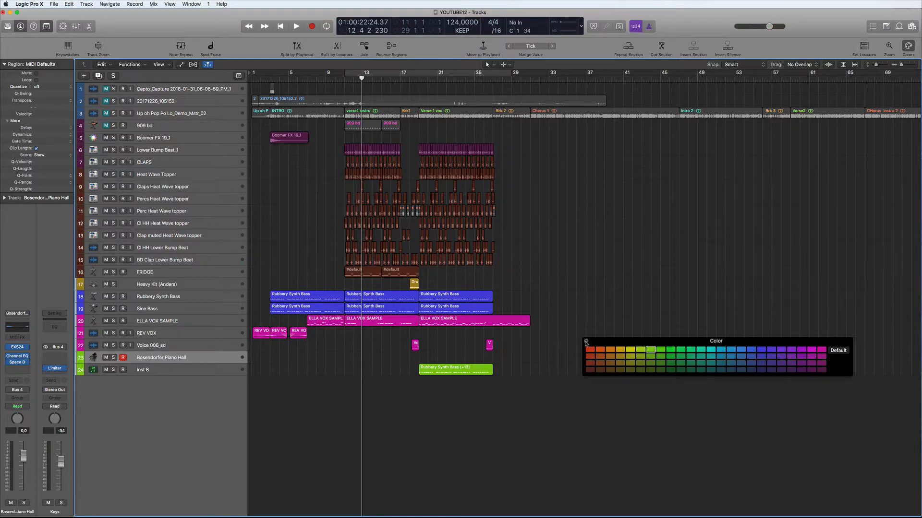
Close the colour palette and insert Sausage Fattener on the Rubbery Synth Bass channel.
left_click(586, 342)
left_click(158, 370)
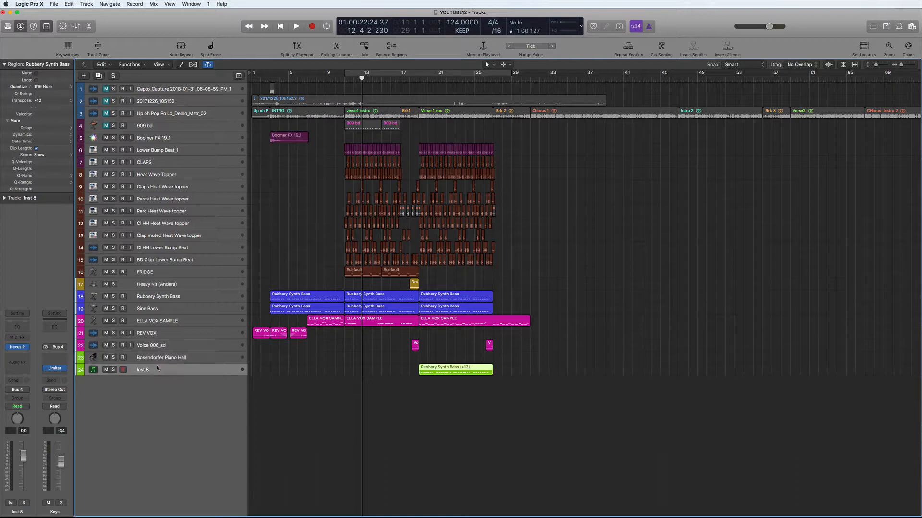
left_click(157, 297)
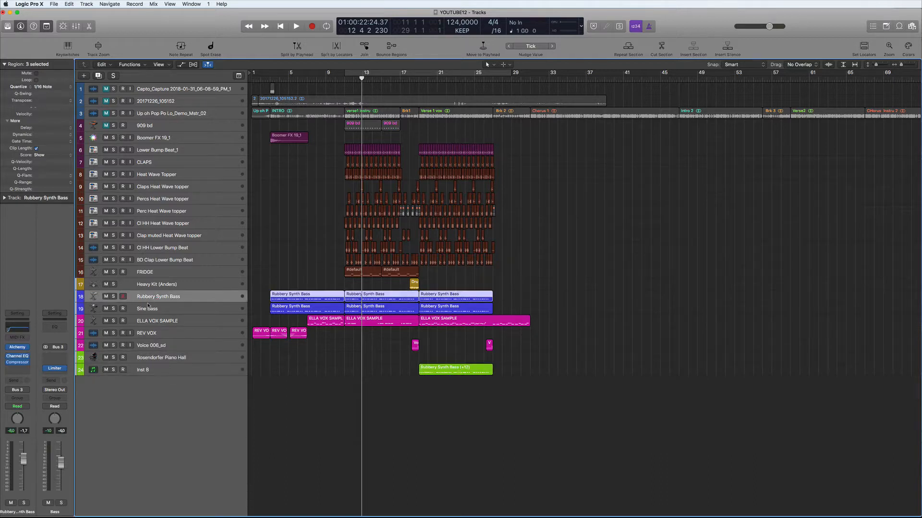
key("space")
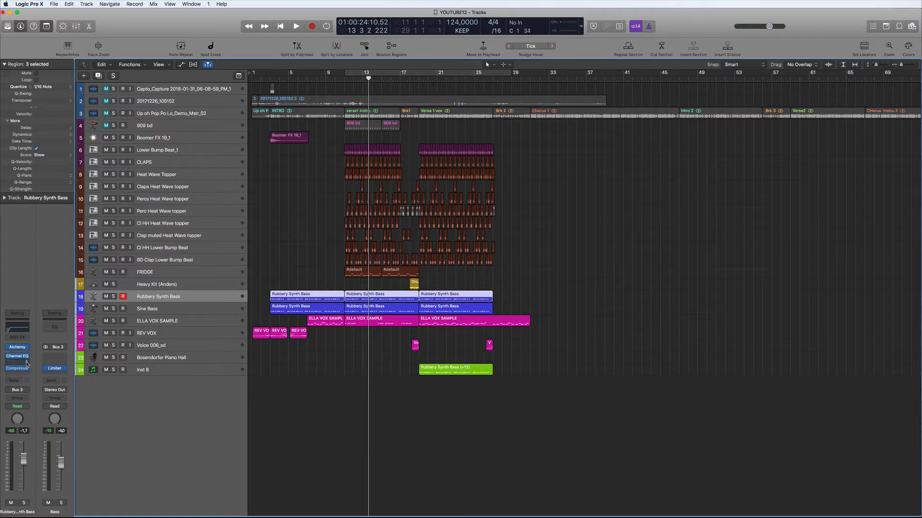
left_click(27, 363)
left_click(32, 385)
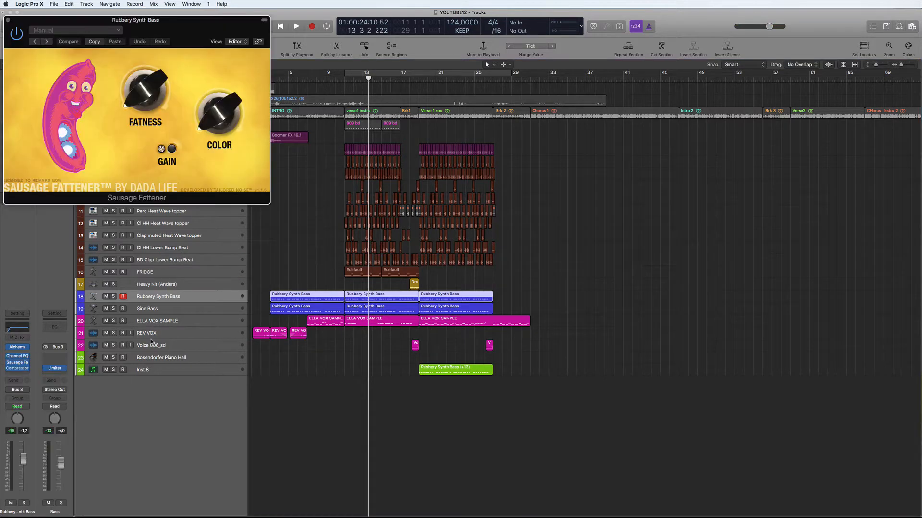
Raise the bass Sausage Fattener colour to 56 % and compare it against the Compressor soloed.
key("space")
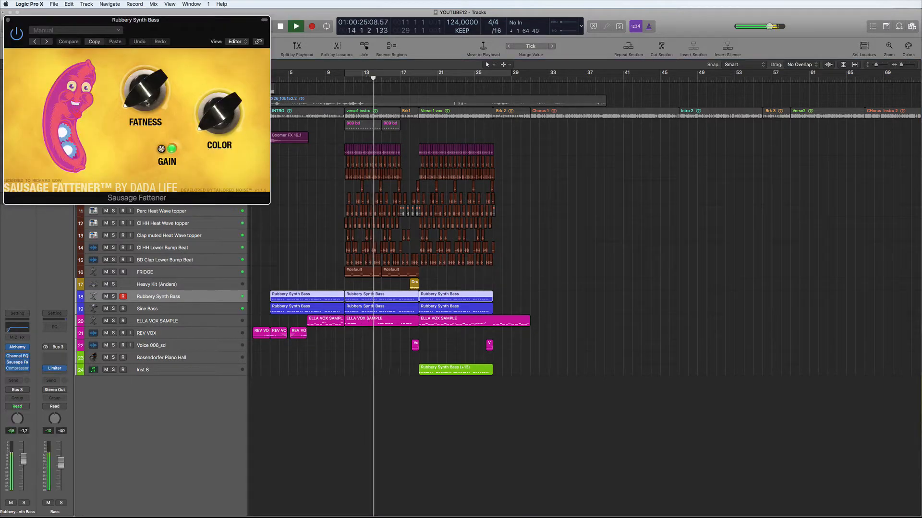
left_click_drag(218, 115, 201, 45)
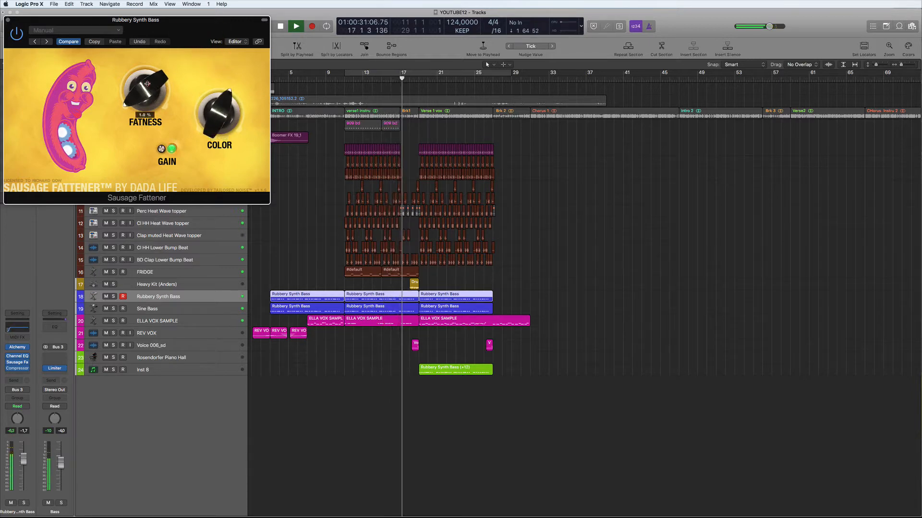
left_click(112, 297)
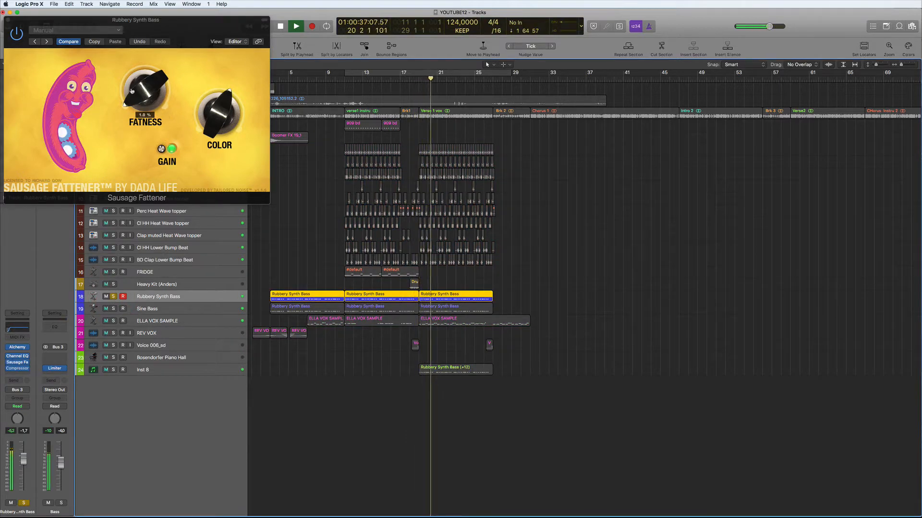
left_click(17, 368)
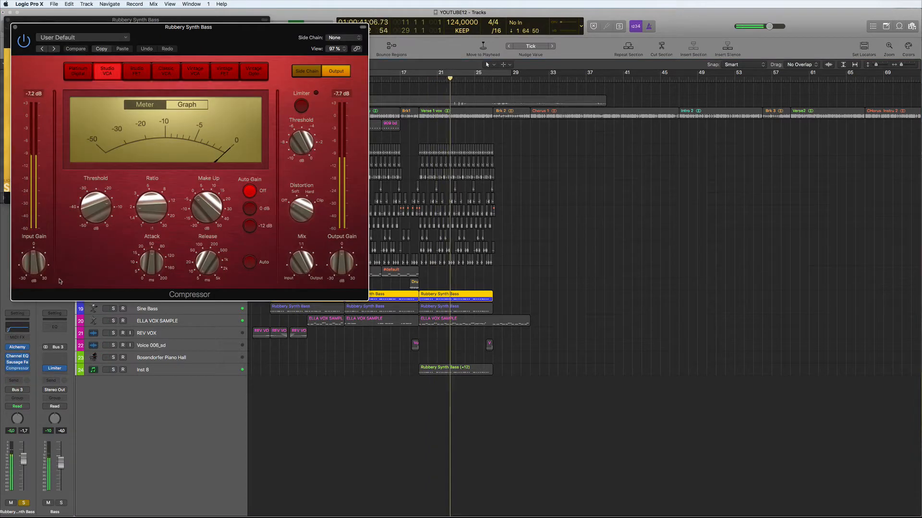
left_click(19, 362)
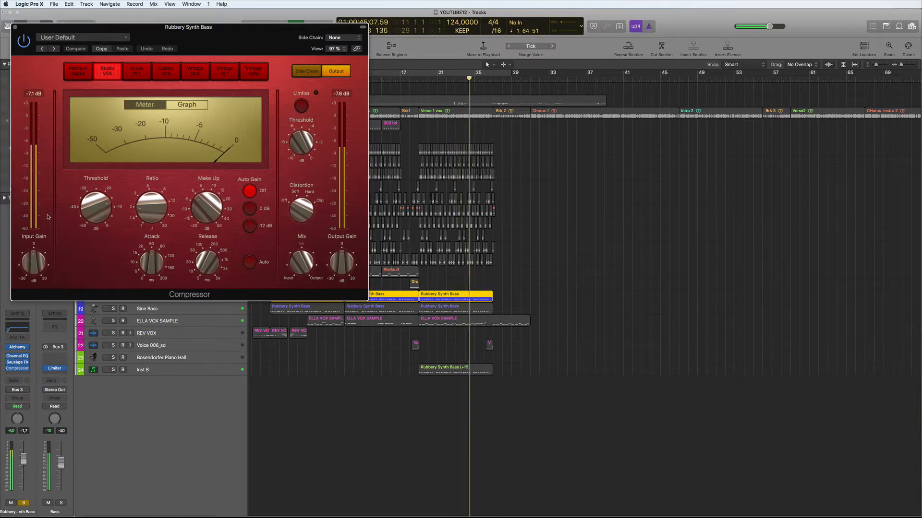
left_click(15, 27)
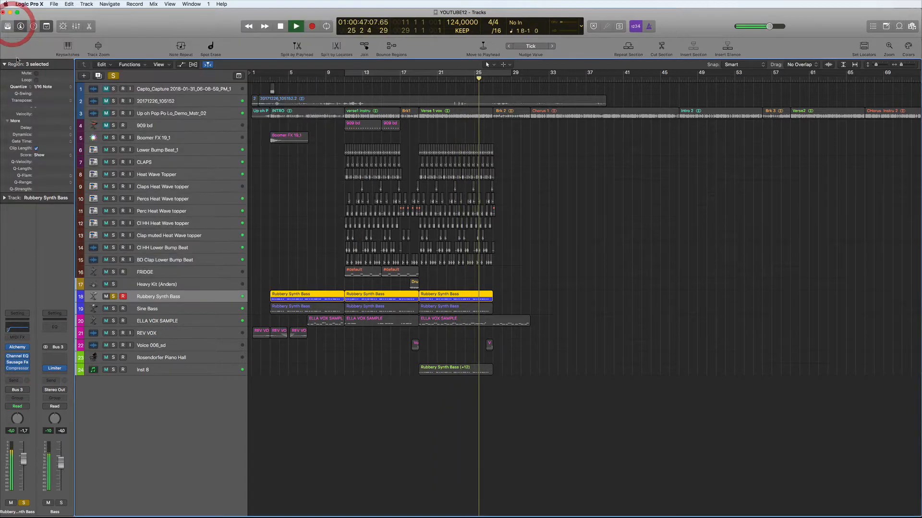
key("space")
Reopen the Sausage Fattener, lower its colour to 41 %, and unsolo the bass.
left_click(19, 362)
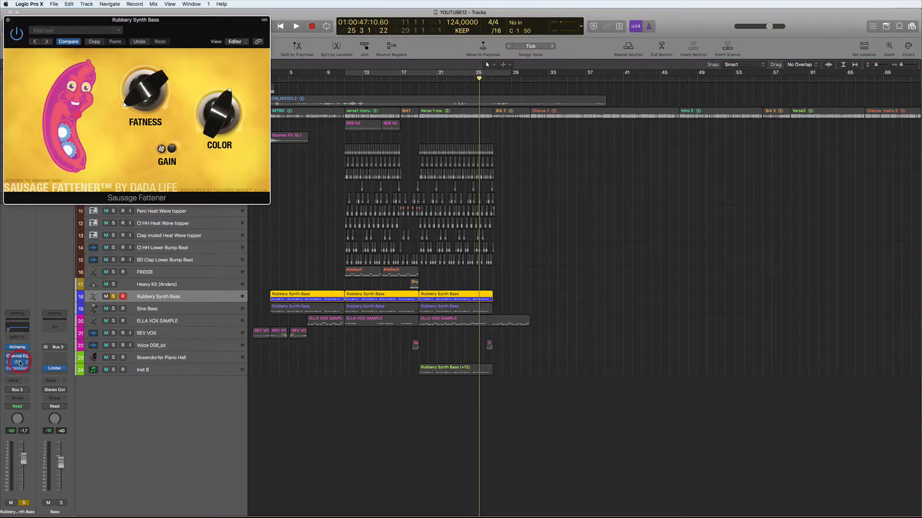
left_click(141, 96)
key("space")
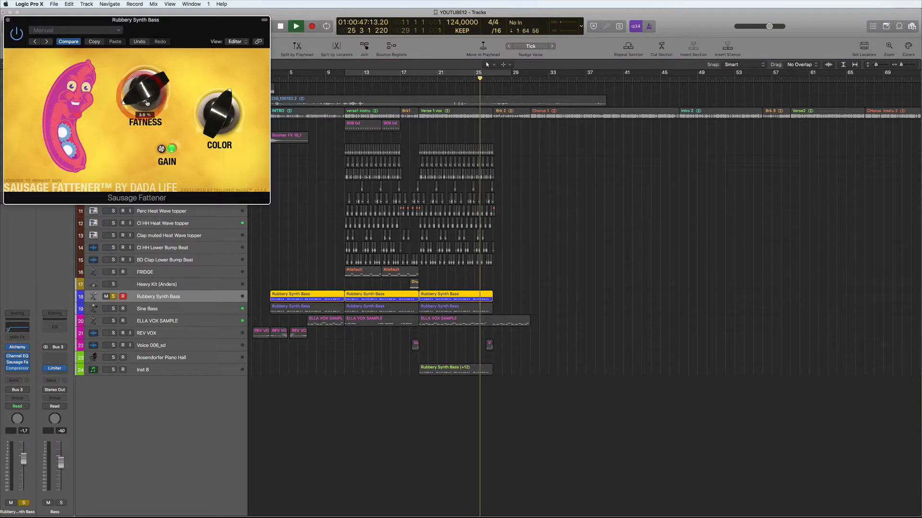
left_click_drag(218, 117, 214, 98)
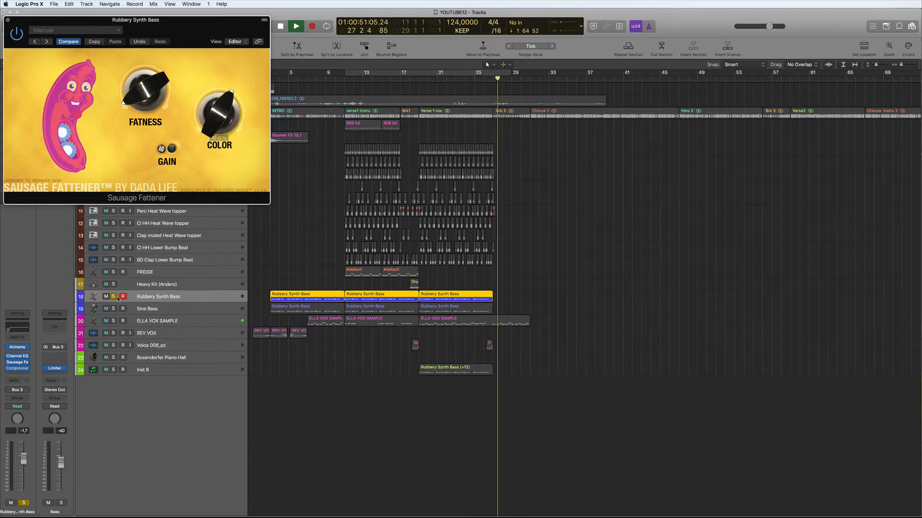
left_click(113, 296)
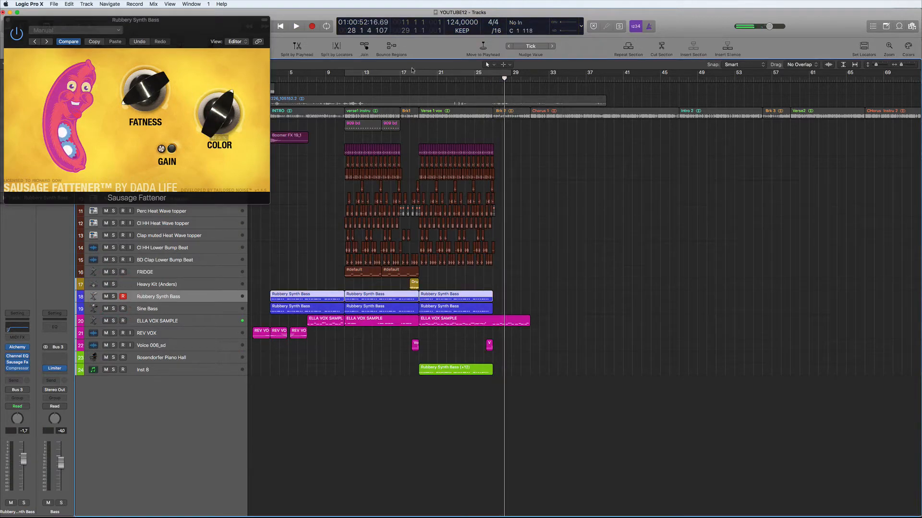
Loop bars 11 to 27, set the colour to 63 %, and close the plug-in.
left_click_drag(350, 74, 502, 74)
key("space")
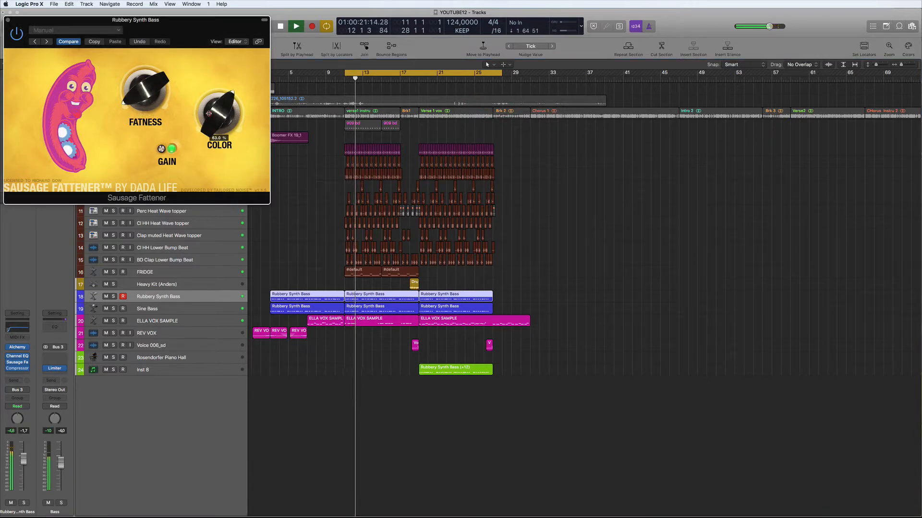
left_click_drag(208, 113, 208, 112)
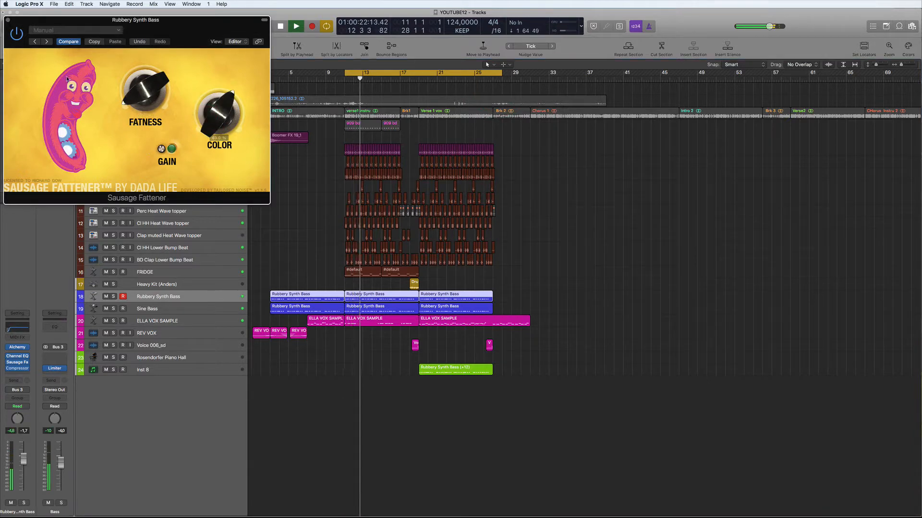
left_click(7, 19)
key("space")
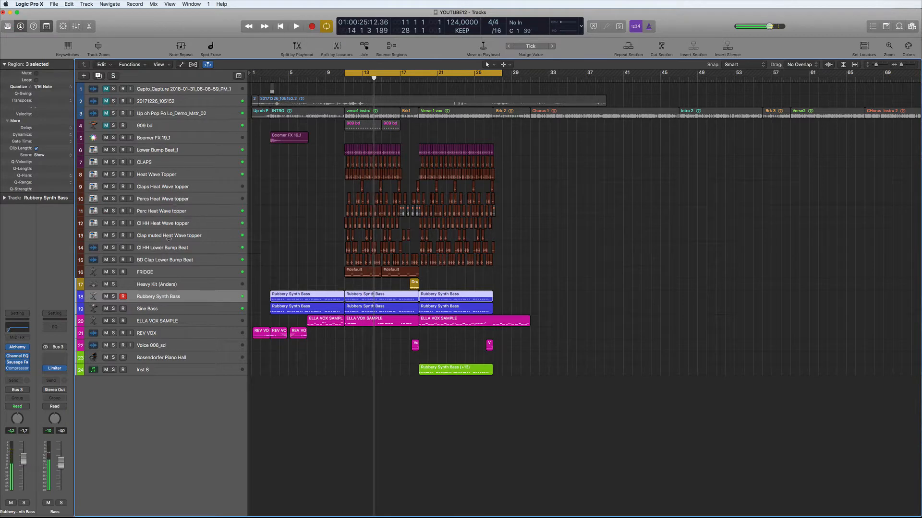
Set the Drums bus Sausage Fattener Fatness to 2.0 % while listening.
left_click(170, 247)
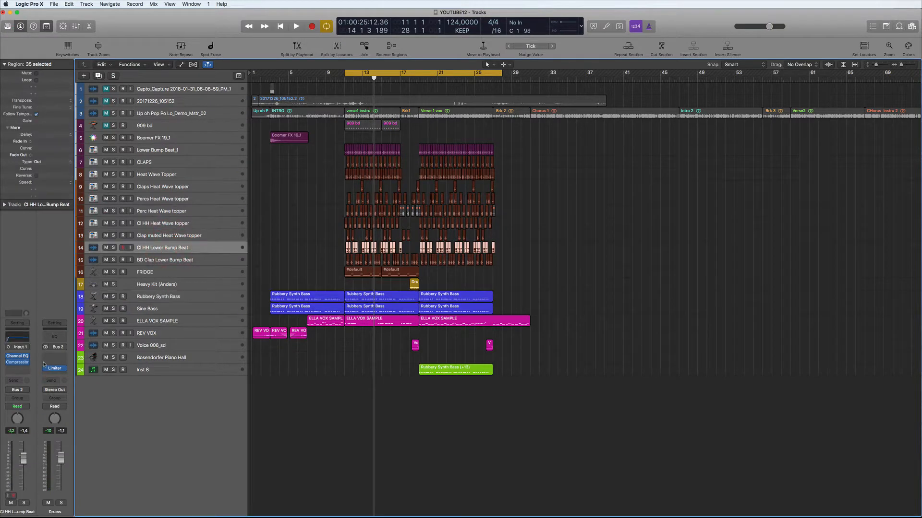
left_click(64, 357)
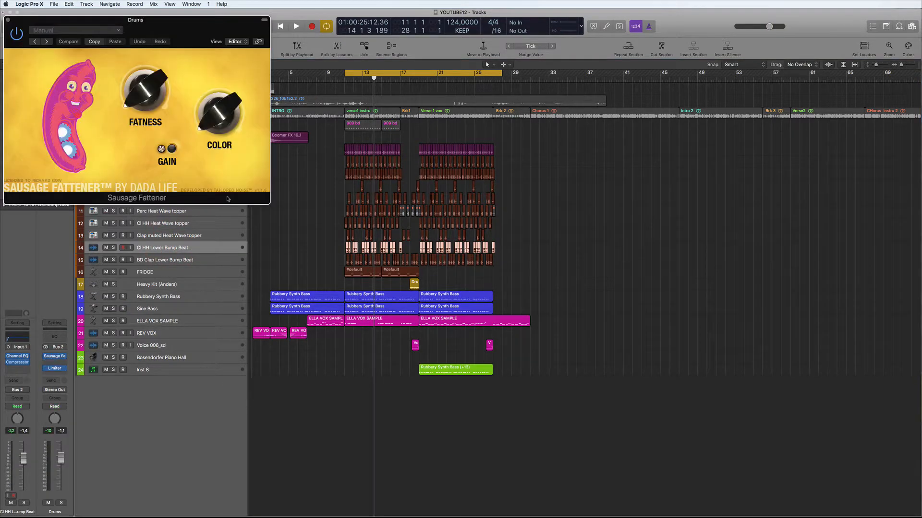
key("space")
left_click_drag(141, 90, 141, 87)
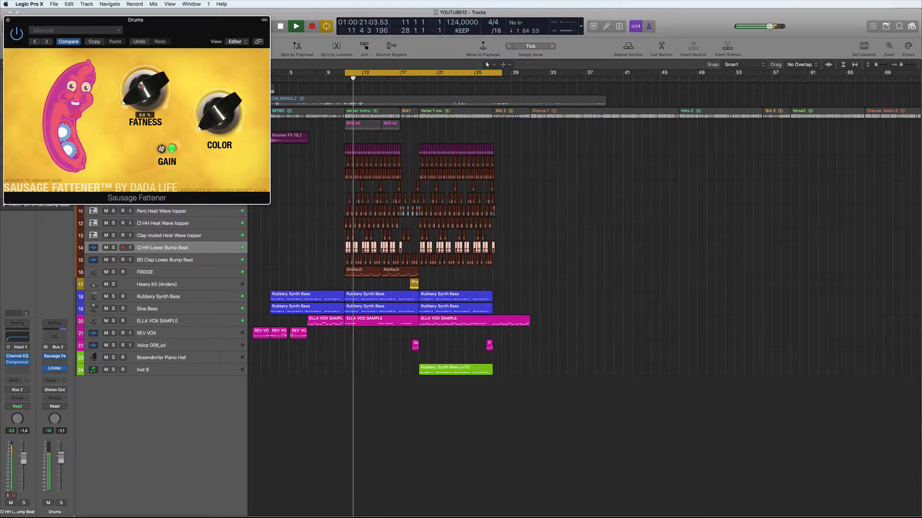
left_click_drag(141, 87, 140, 97)
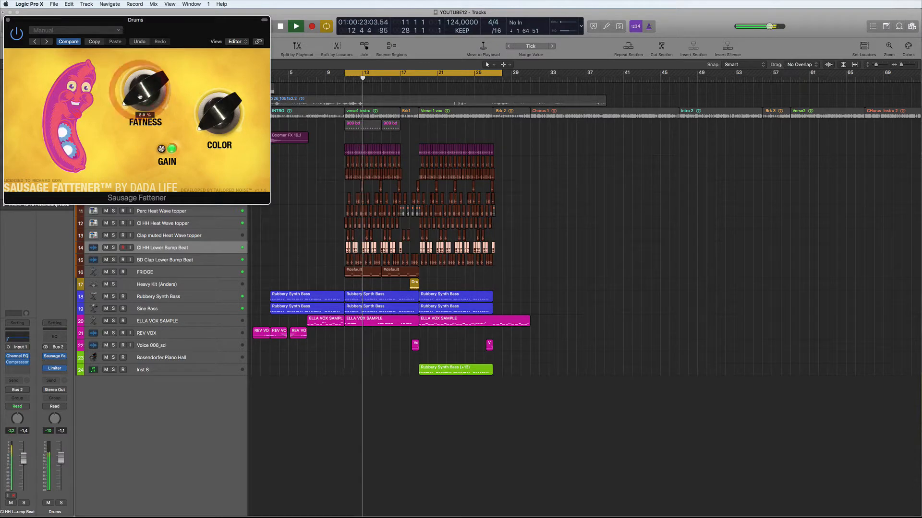
left_click(8, 20)
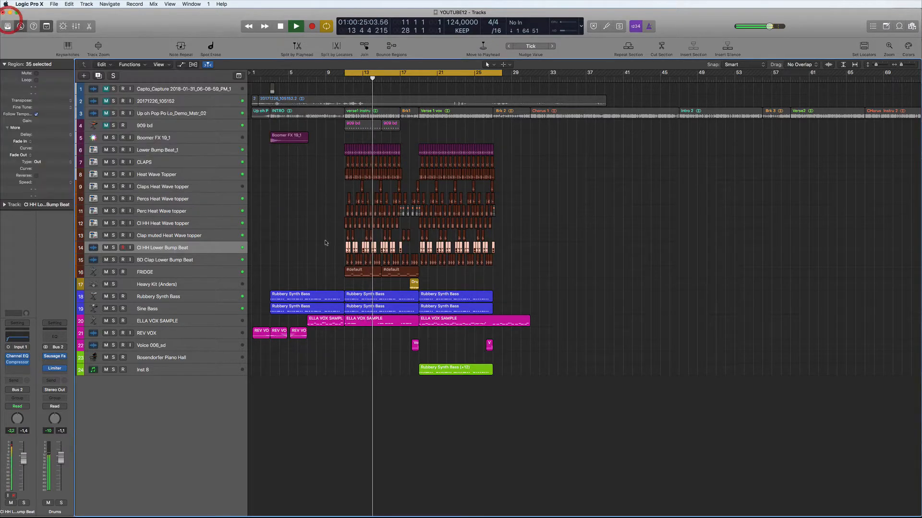
key("space")
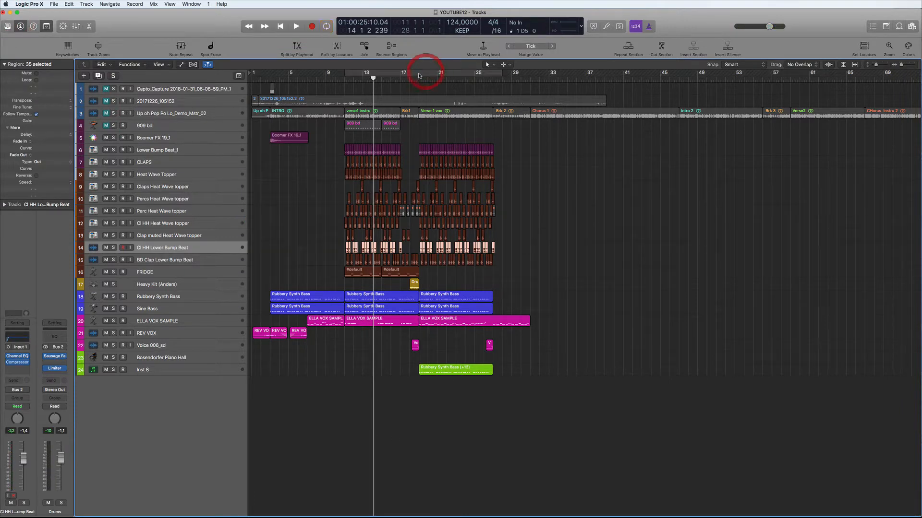
Loop bars 19 to 27 to audition, then select the ELLA VOX SAMPLE track.
left_click_drag(419, 76, 502, 77)
key("space")
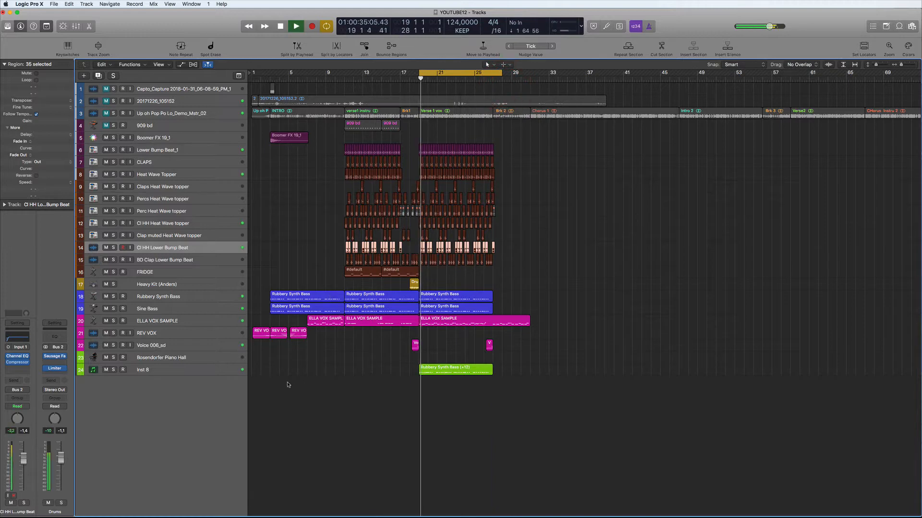
left_click(192, 373)
key("space")
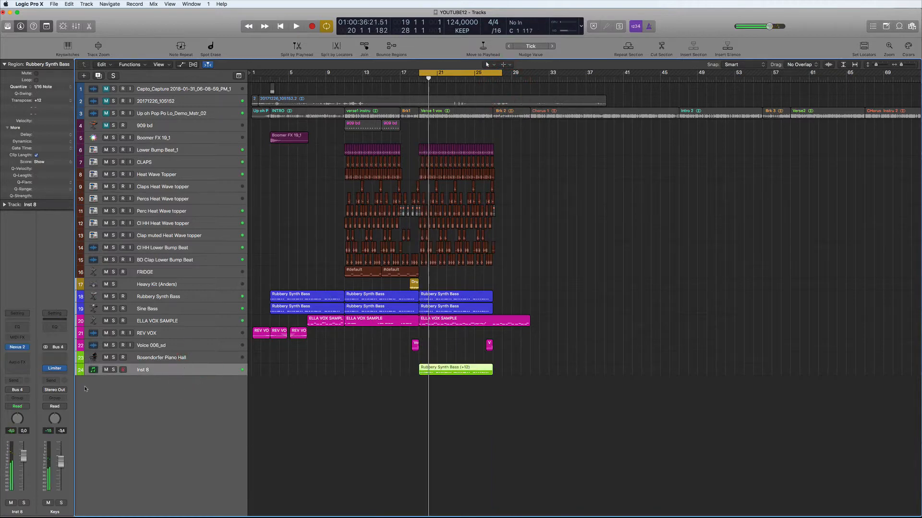
left_click(192, 321)
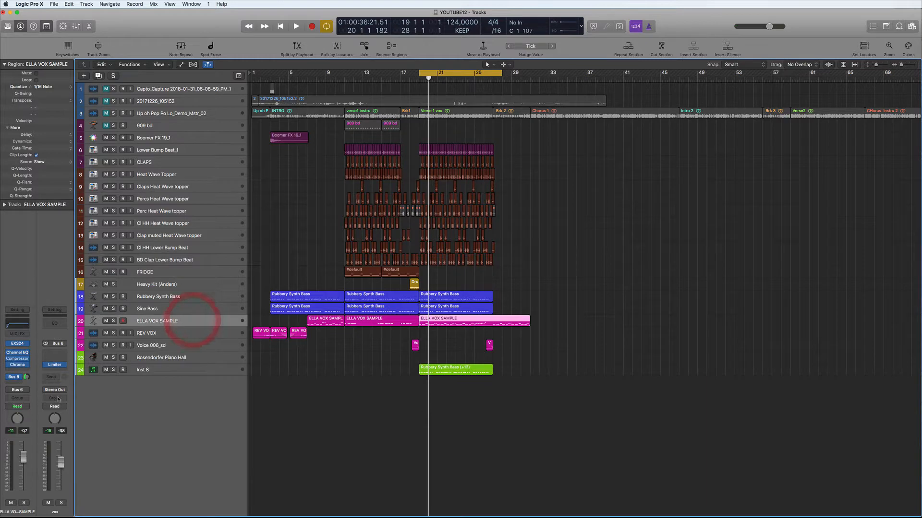
left_click(18, 366)
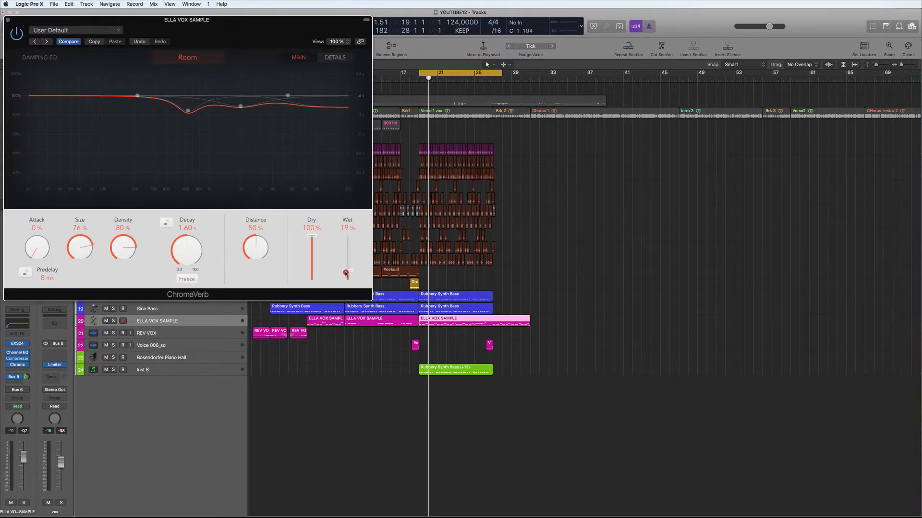
left_click(7, 19)
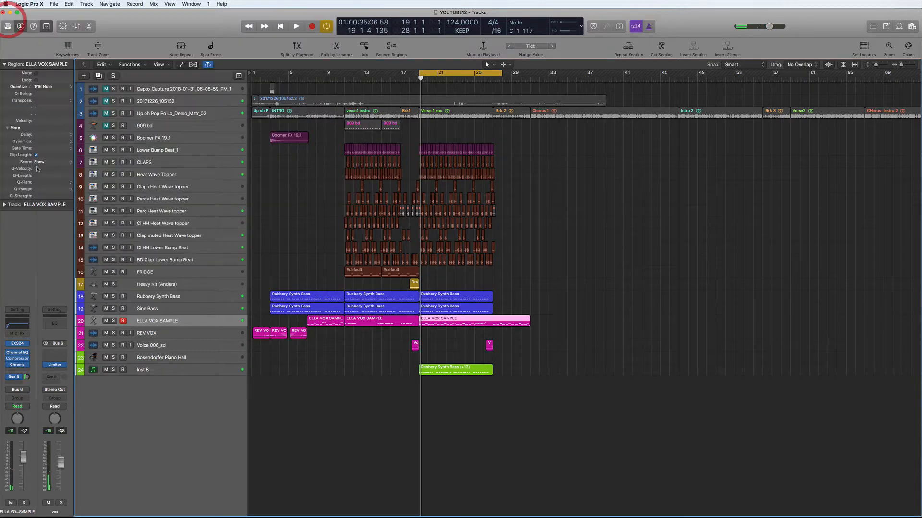
key("space")
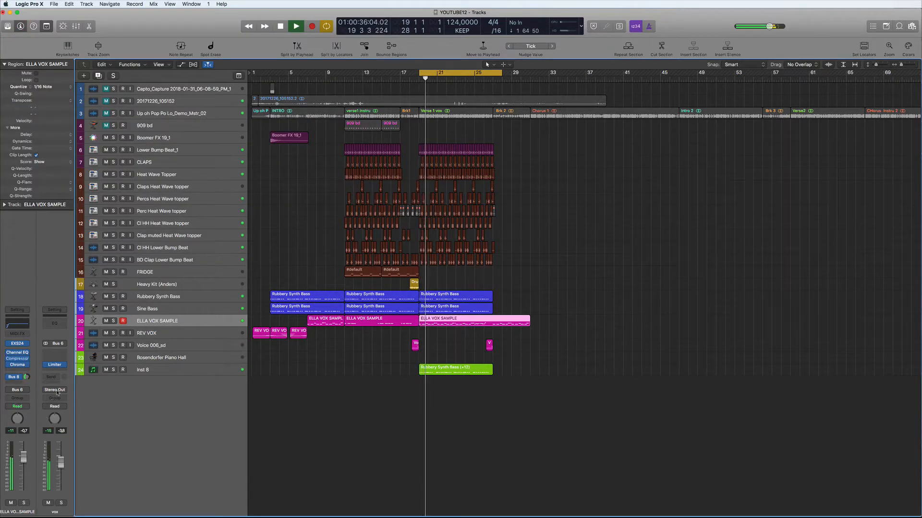
left_click(165, 370)
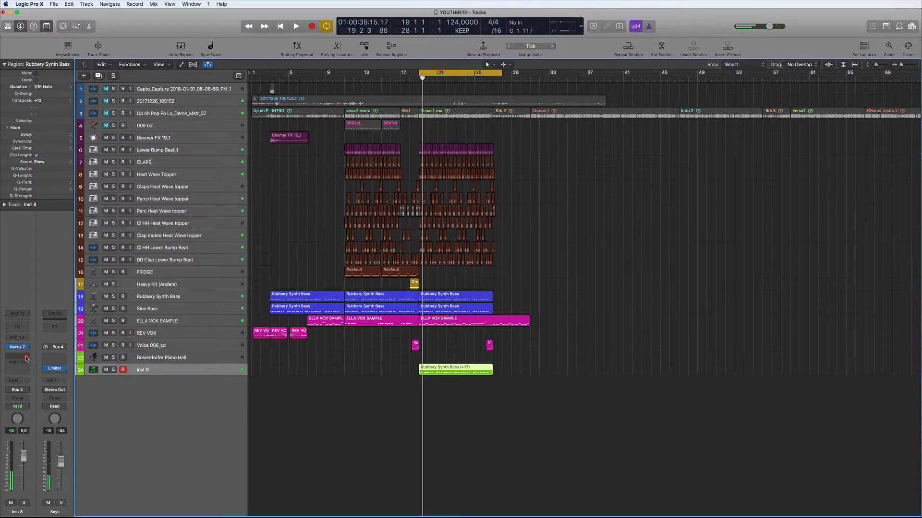
Insert Sausage Fattener on the Inst 8 synth with Fatness at 12.0 %.
left_click(26, 357)
left_click(28, 368)
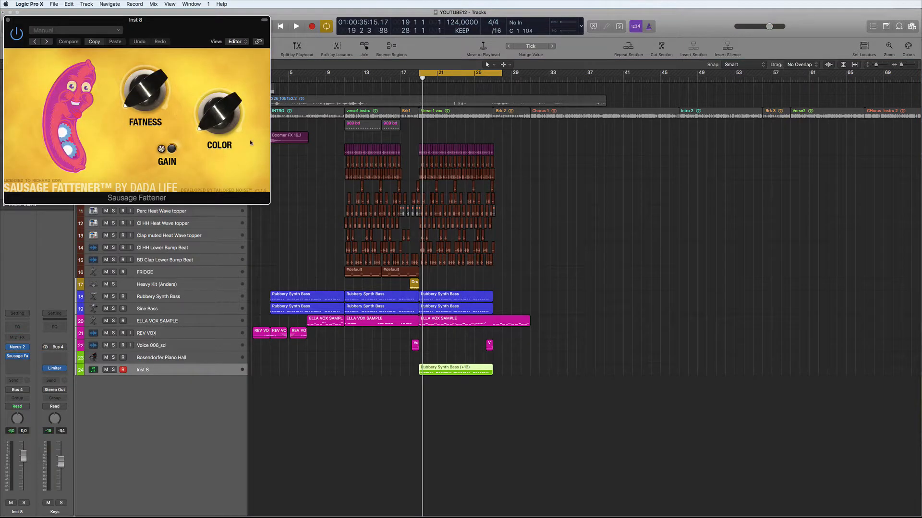
key("space")
mouse_move(126, 105)
left_mouse_down()
mouse_move(134, 78)
mouse_move(133, 89)
left_mouse_up()
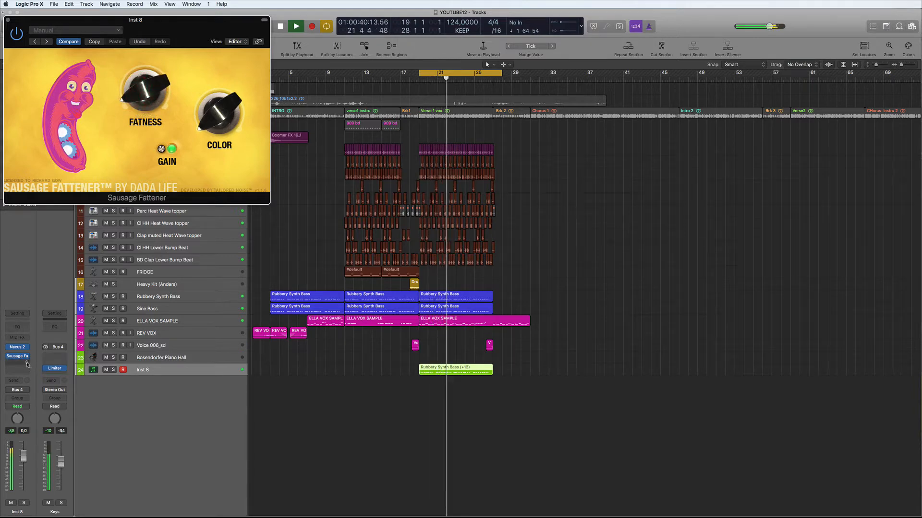
left_click(8, 20)
Set the Drums bus Sausage Fattener Fatness to 4.0 %.
left_click(174, 246)
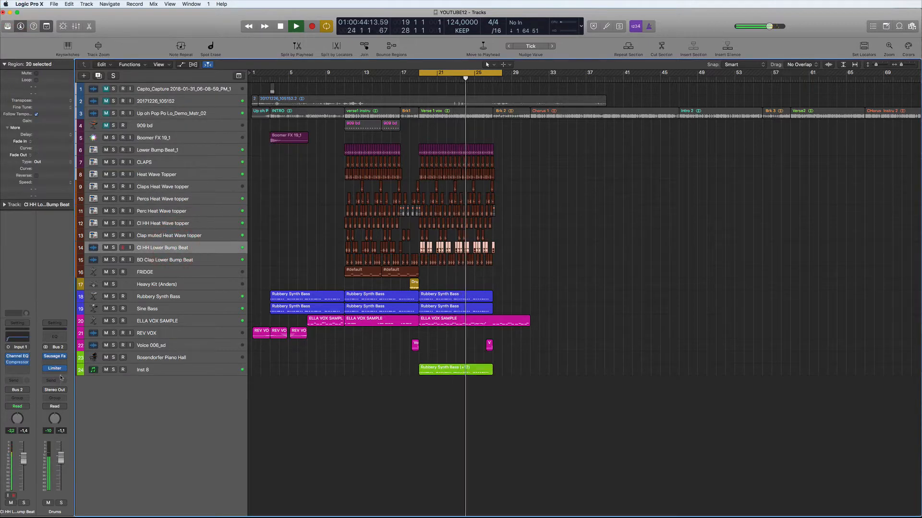
left_click(55, 357)
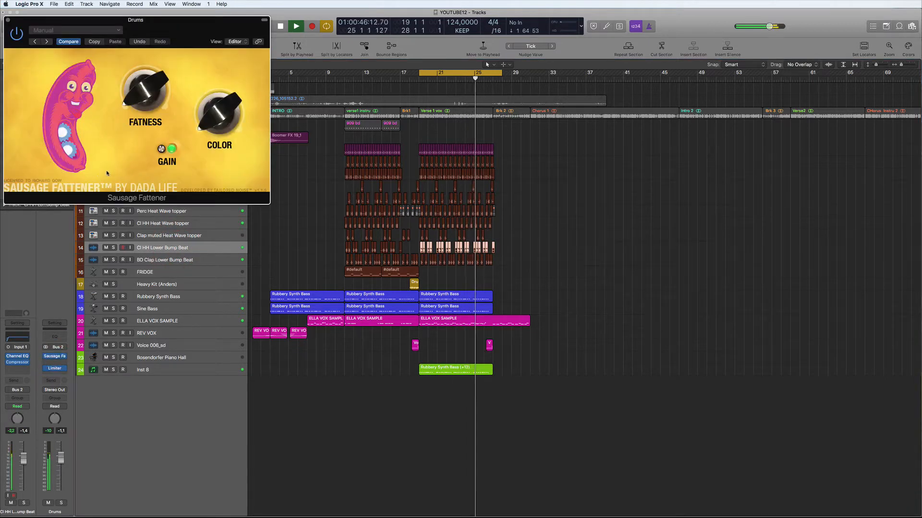
left_click_drag(136, 95, 136, 92)
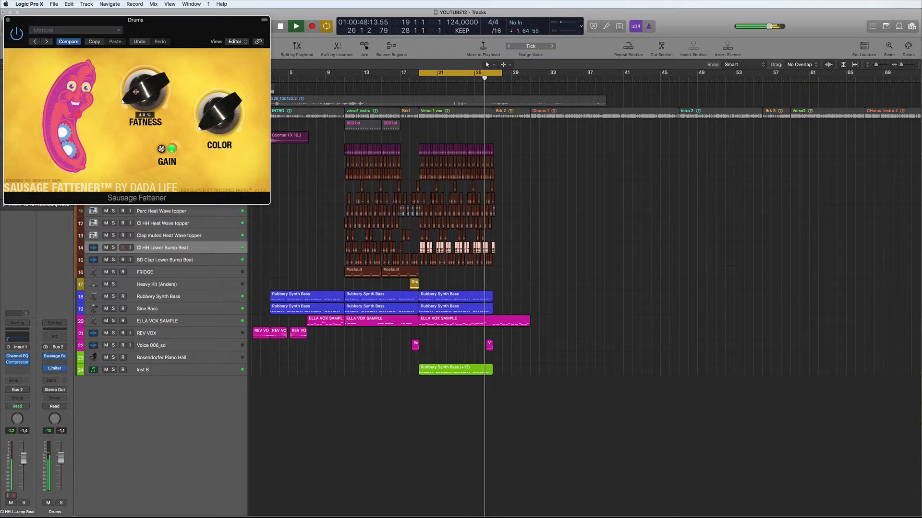
left_click(8, 21)
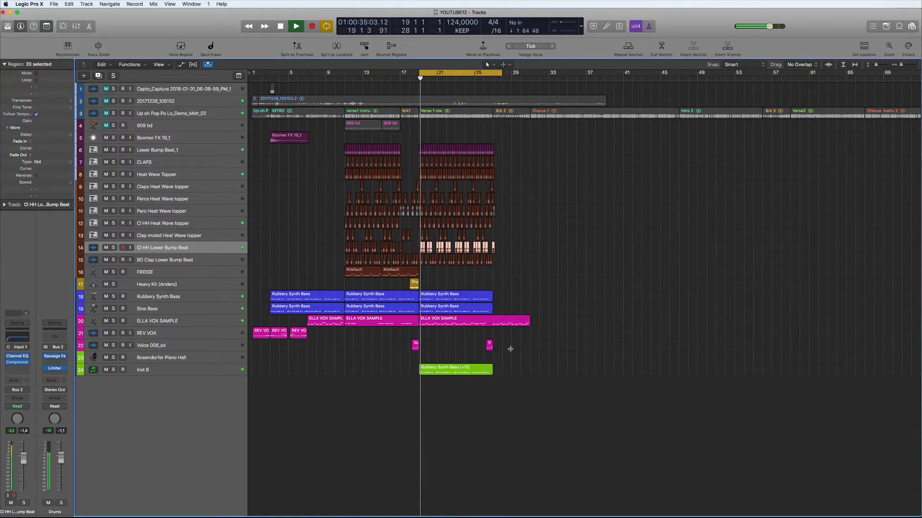
Unmute the demo master track, loop bars 27 to 31, and solo it during playback.
left_click(201, 321)
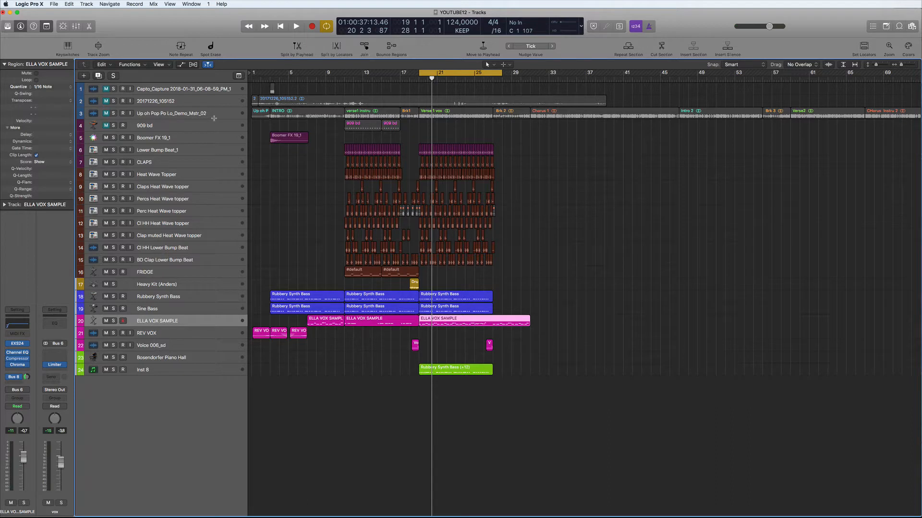
left_click(106, 114)
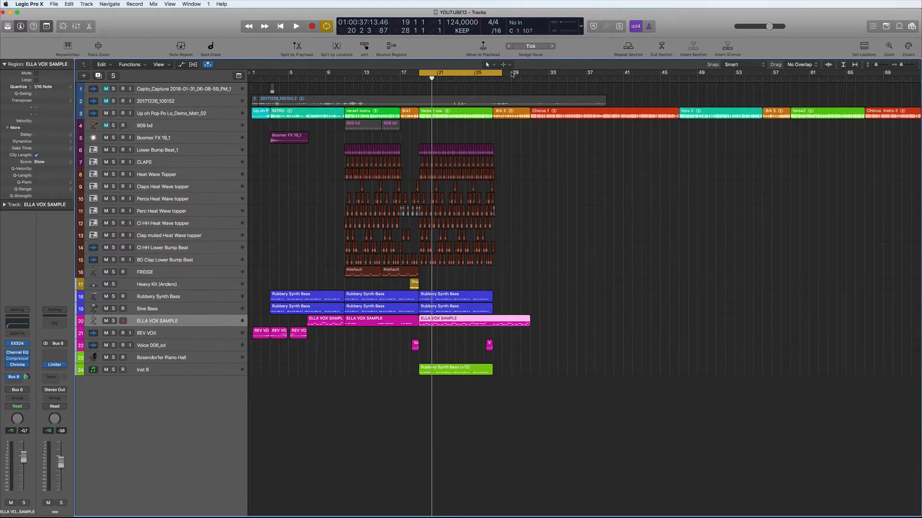
left_click_drag(495, 75, 530, 75)
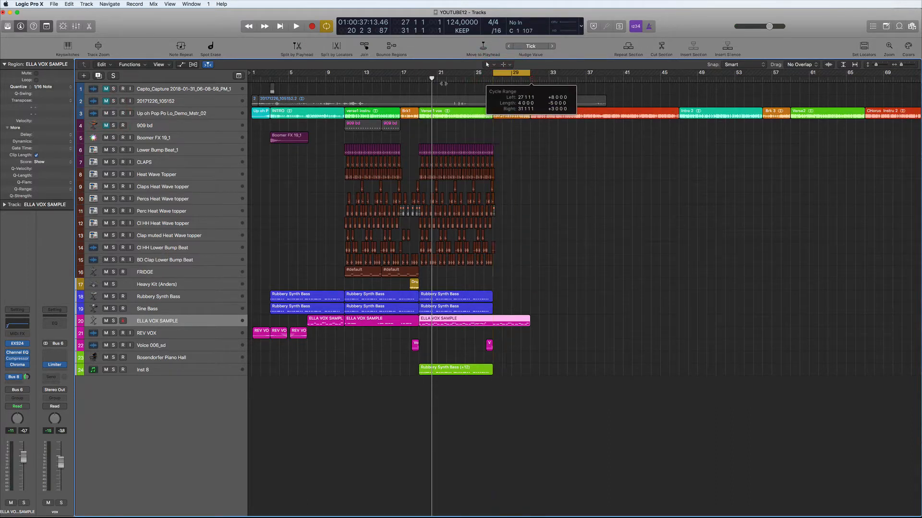
key("space")
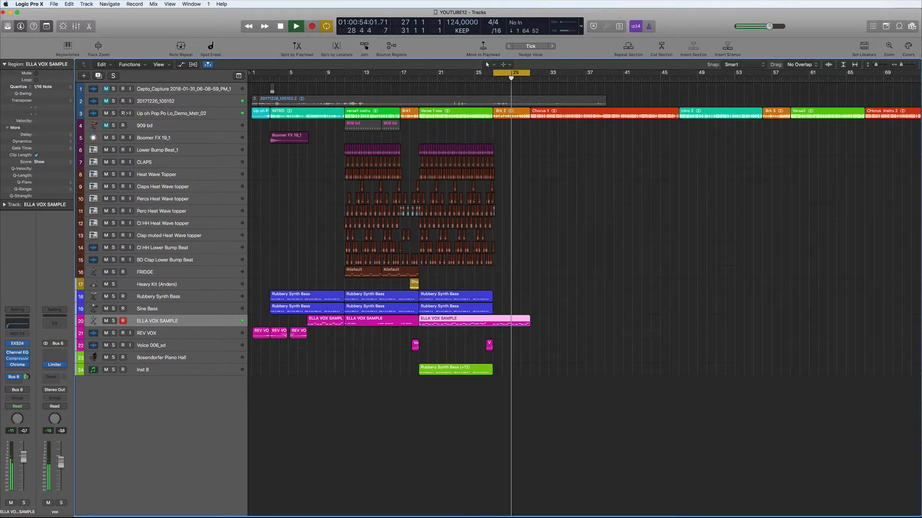
left_click(113, 113)
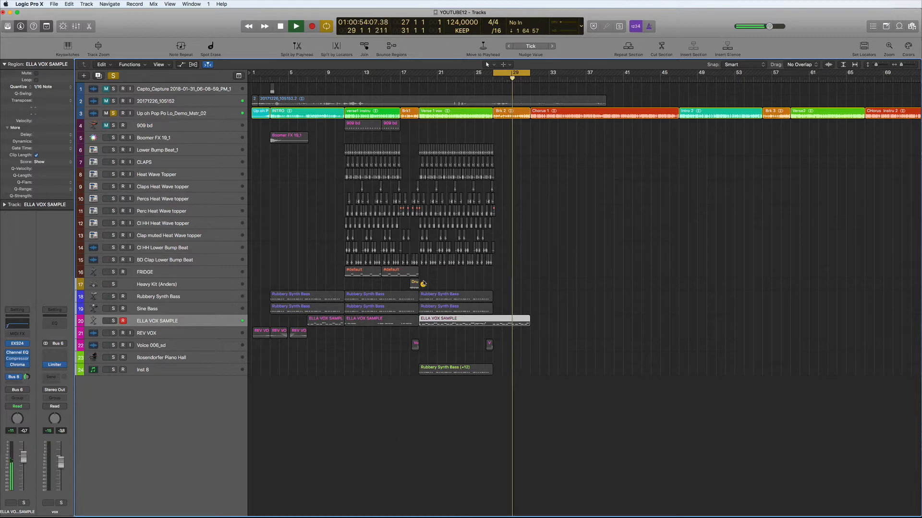
Copy the Heavy Kit Drummer region to bar 29 and take the master out of solo.
left_click(413, 284)
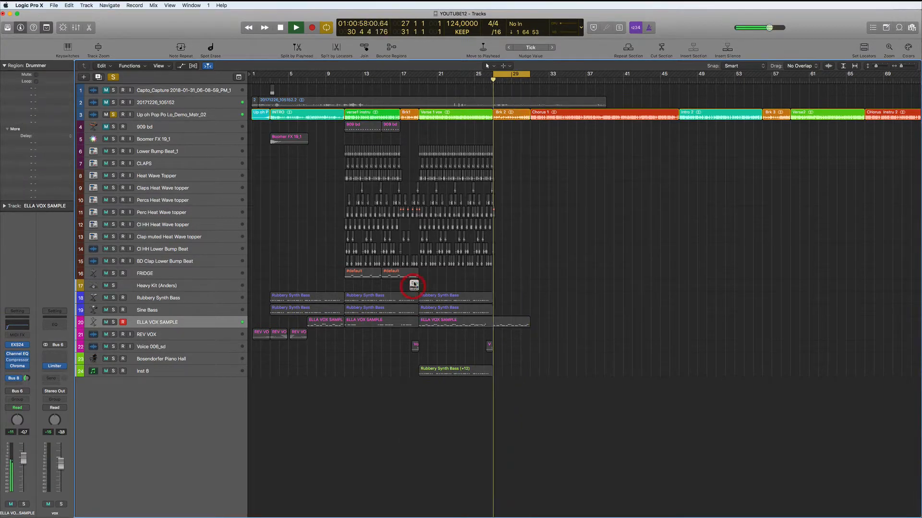
left_click_drag(413, 284, 526, 284)
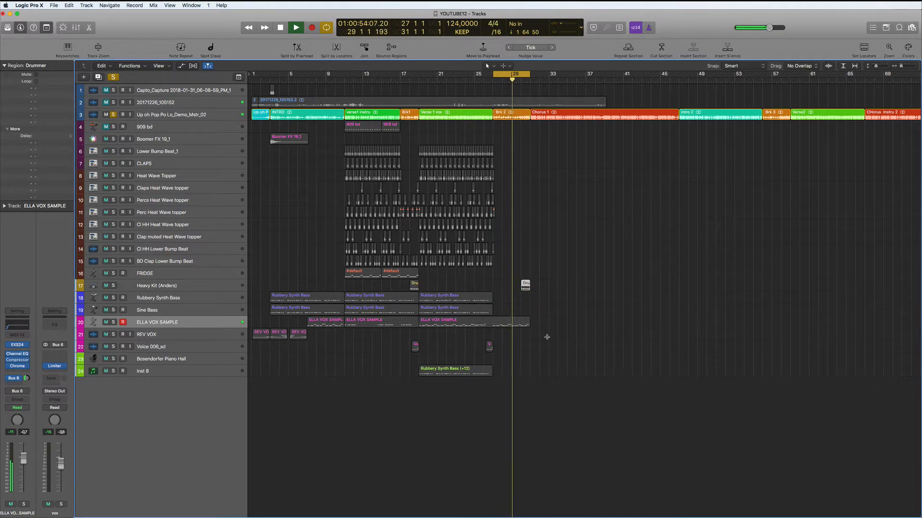
key("space")
left_click(113, 114)
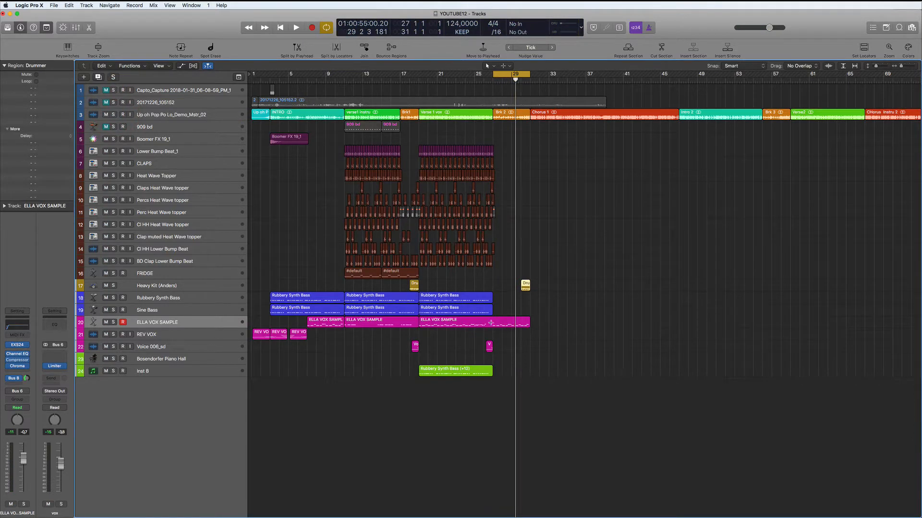
Audition from bar 27 and reselect the ELLA VOX SAMPLE vocal track.
left_click(183, 324)
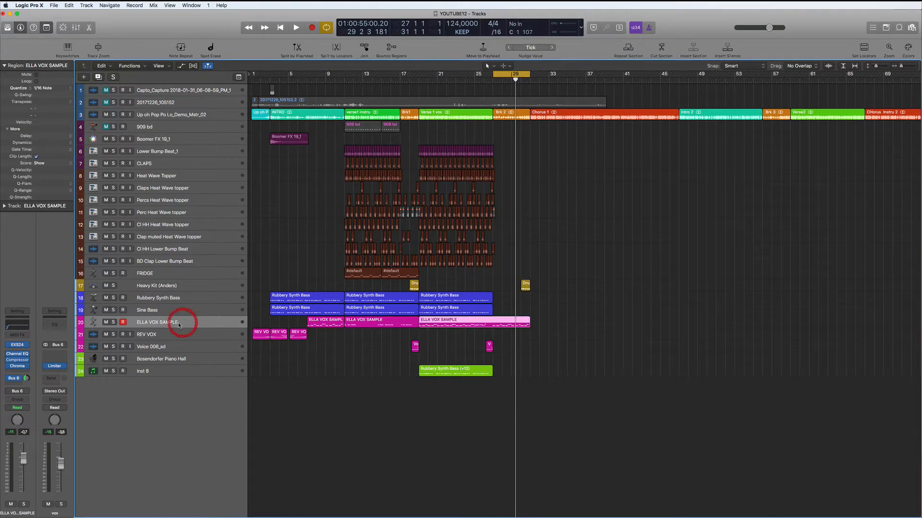
key("space")
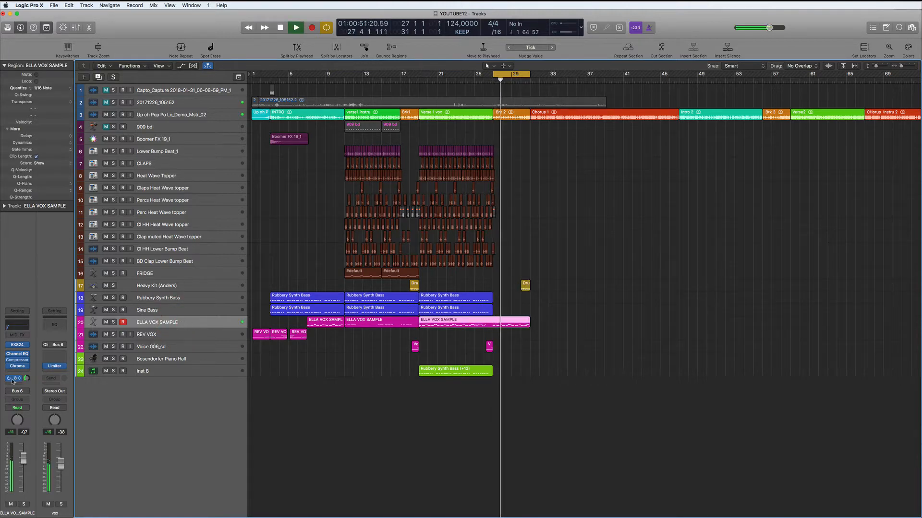
left_click(187, 288)
key("space")
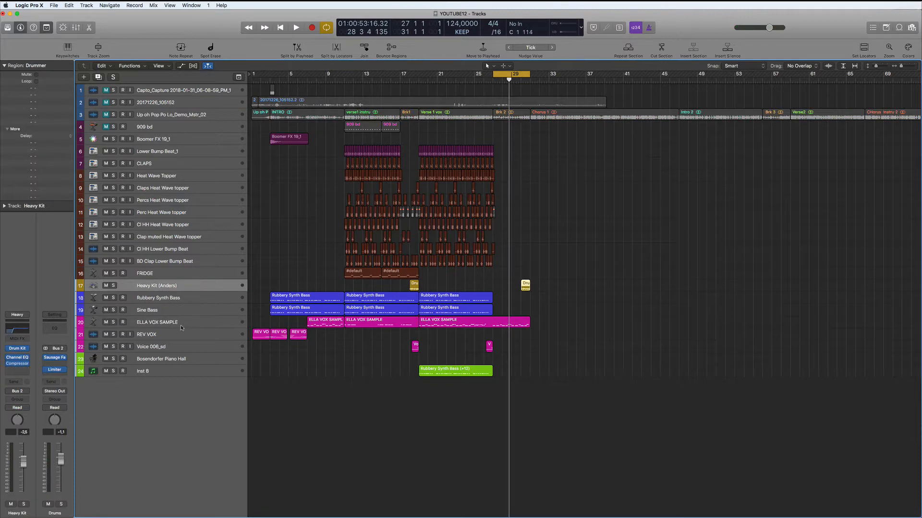
left_click(182, 324)
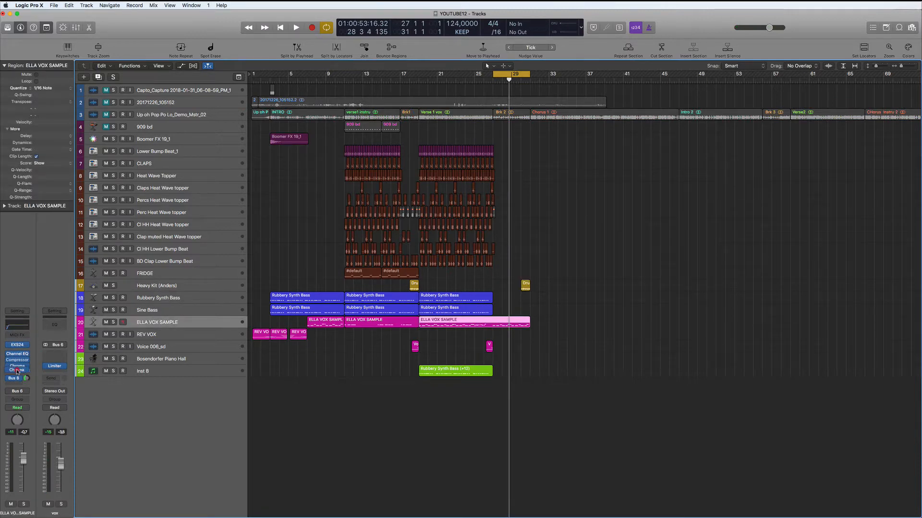
Move Chroma reverb down one slot and insert Endless Smile on the vocal.
left_click_drag(17, 367, 17, 371)
left_click(27, 373)
left_click(225, 399)
left_click_drag(200, 40, 748, 262)
Switch Endless Smile to the HARD preset, sweeping Intensity during playback.
key("space")
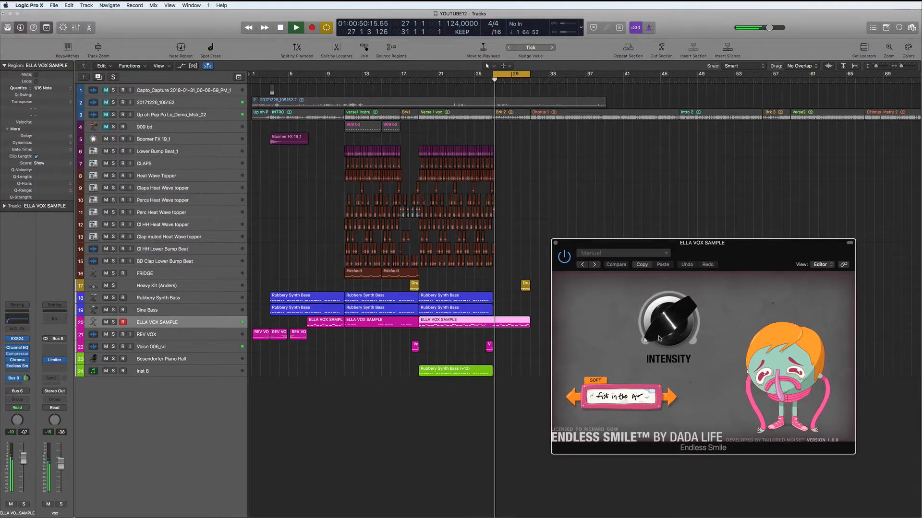
left_click_drag(649, 336, 672, 303)
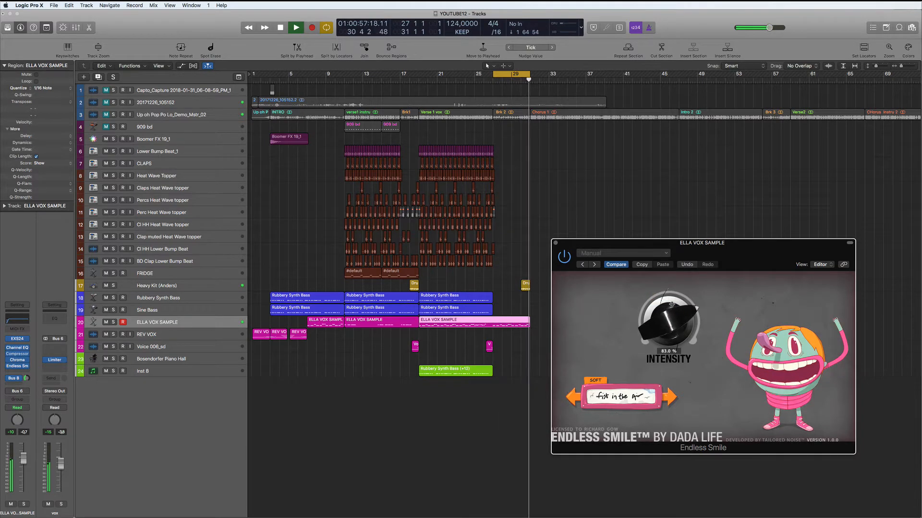
left_click(672, 398)
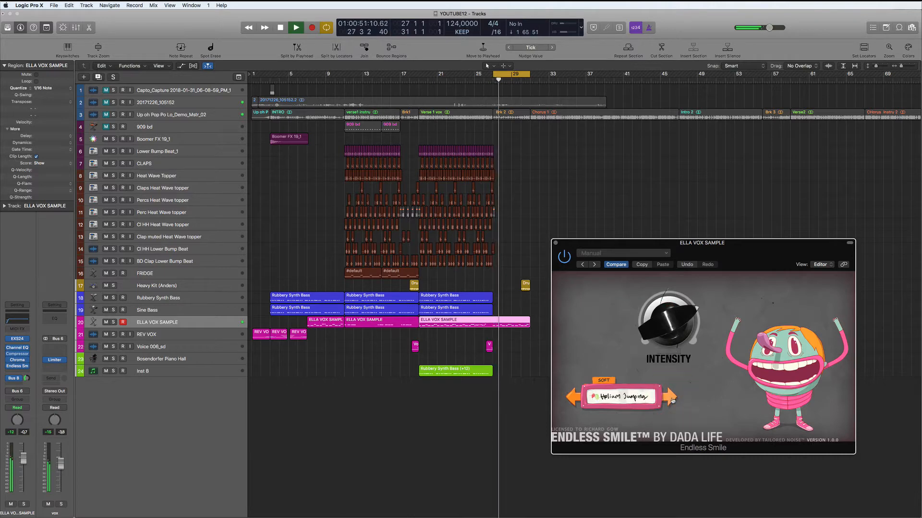
left_click_drag(666, 341, 668, 286)
left_click_drag(677, 360, 677, 355)
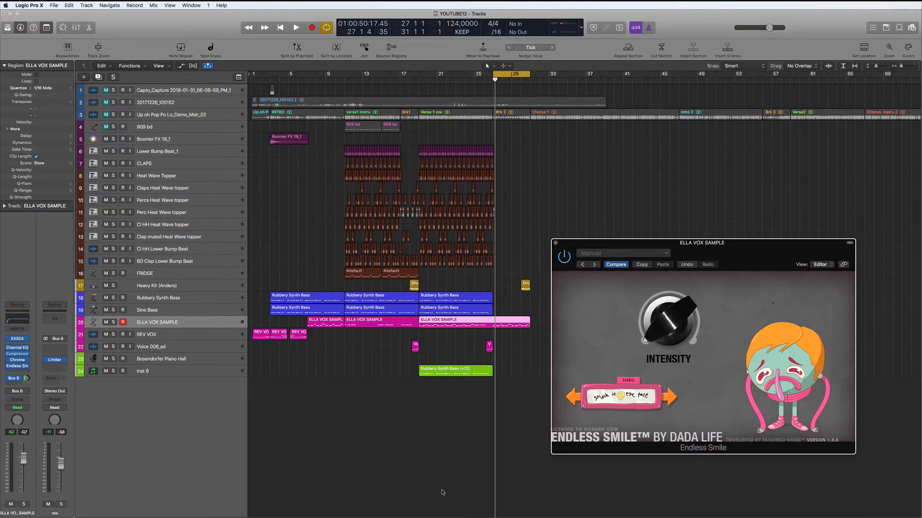
Set the vocal's automation mode to Latch and toggle the automation lanes view.
left_click(27, 409)
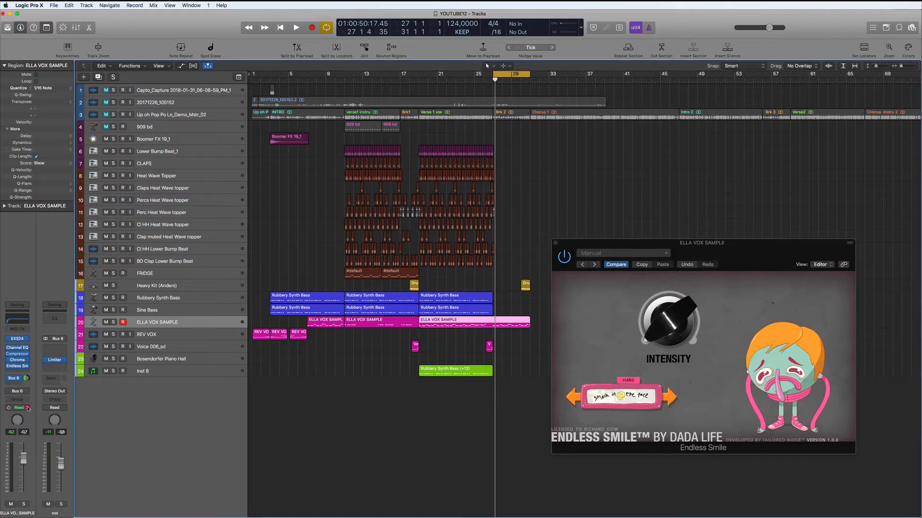
left_click(28, 409)
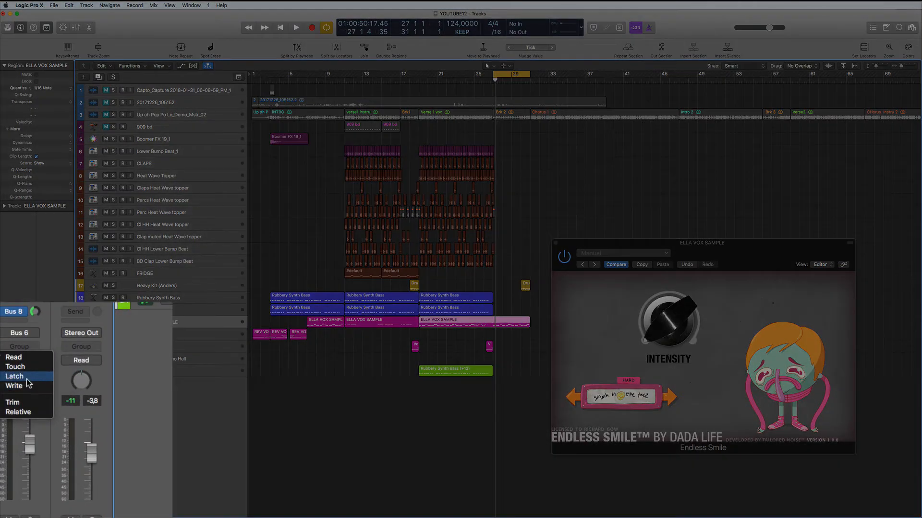
left_click(15, 376)
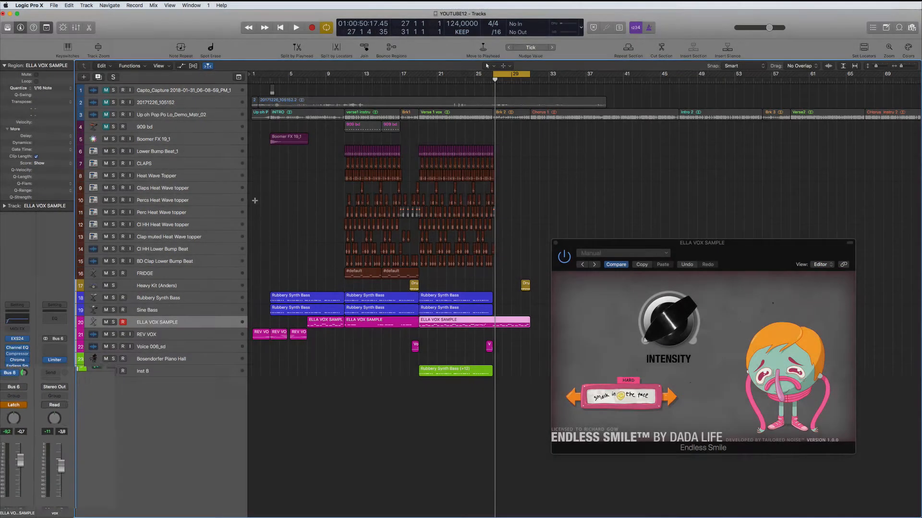
left_click(181, 65)
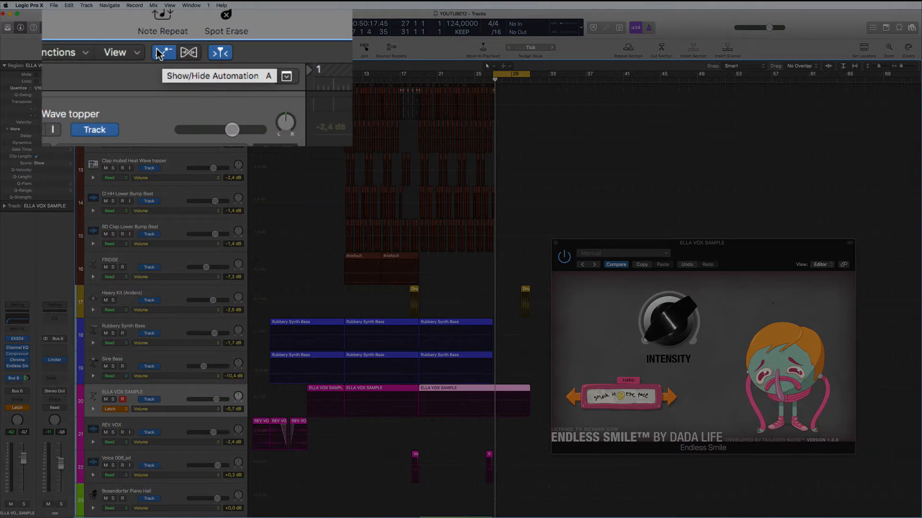
scroll(292, 191, "down", 3)
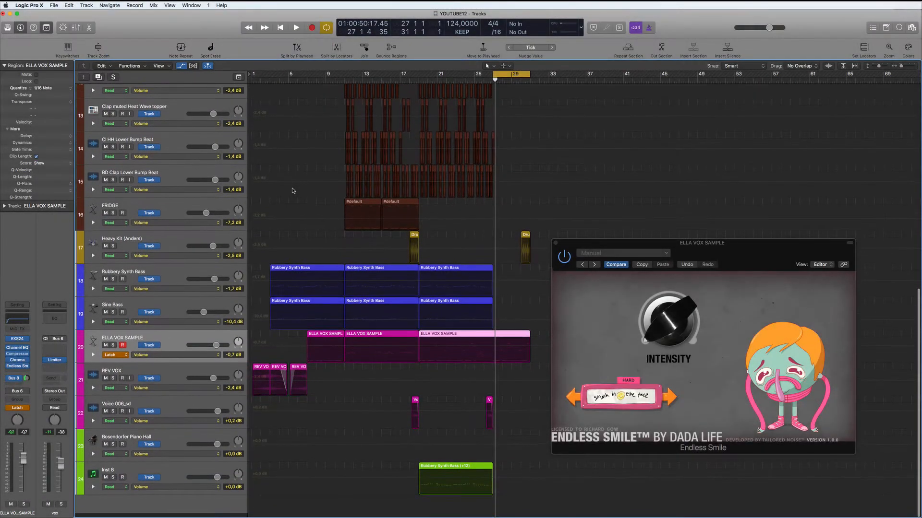
scroll(292, 190, "up", 20)
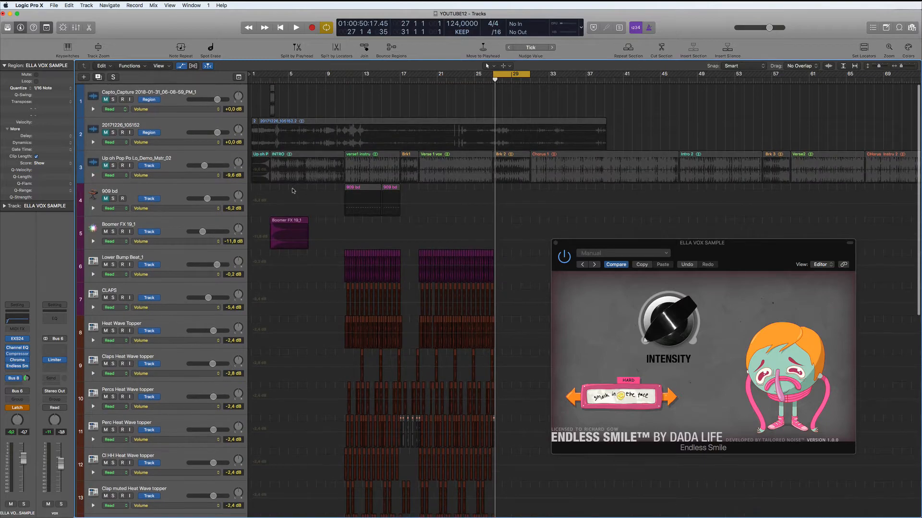
scroll(292, 191, "down", 20)
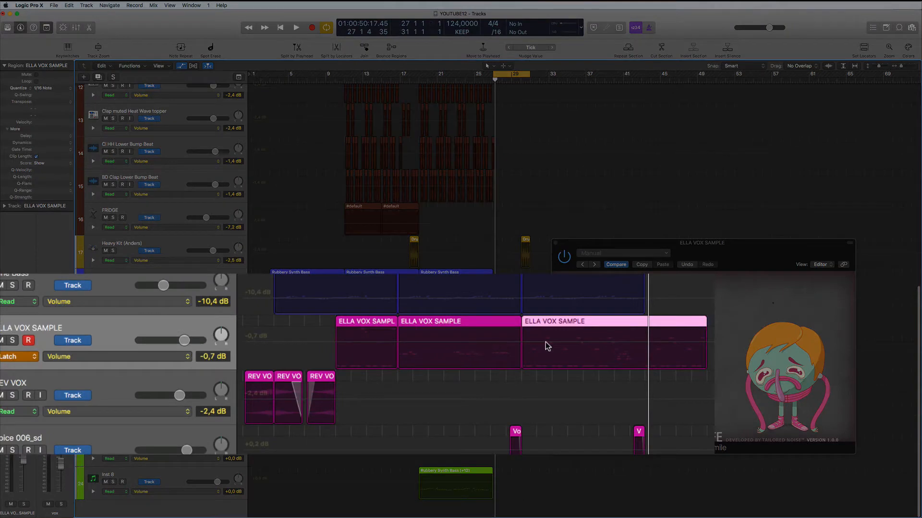
key("a")
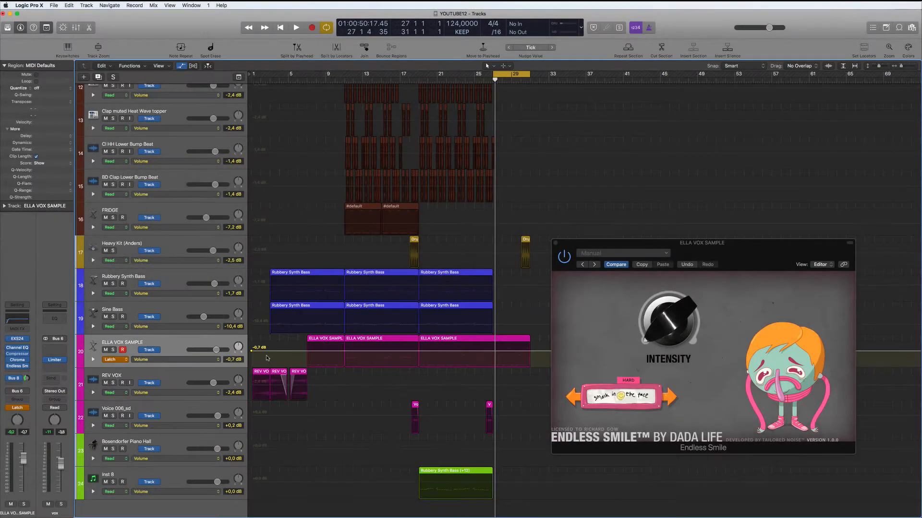
key("a")
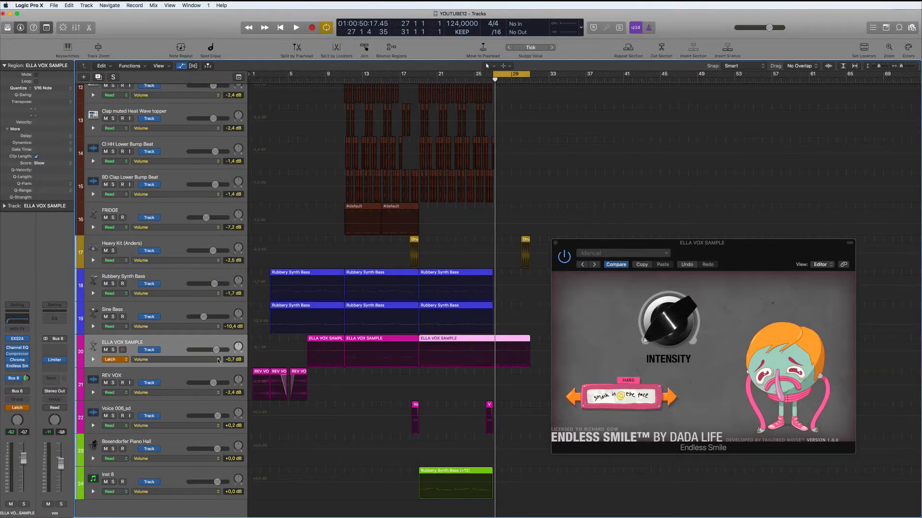
Choose 5 Endless Smile > Intensity as the ELLA VOX SAMPLE automation parameter.
left_click(218, 360)
mouse_move(233, 426)
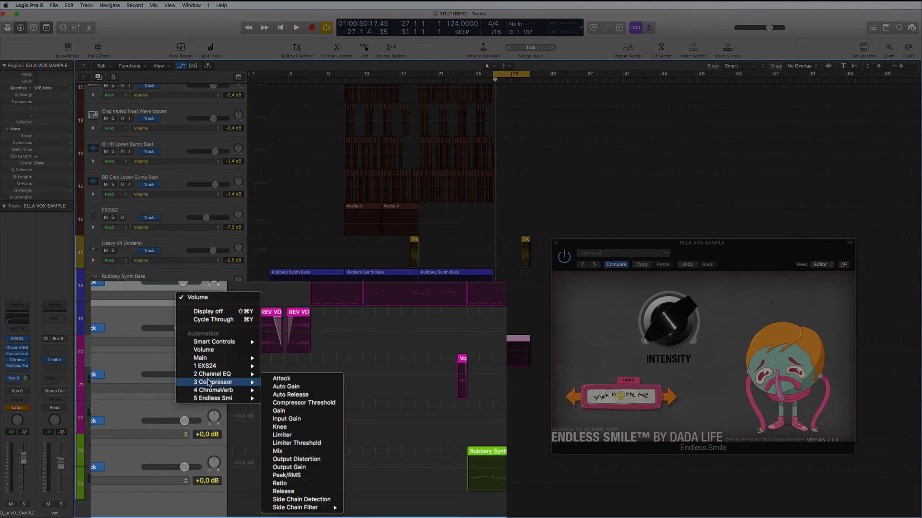
mouse_move(210, 399)
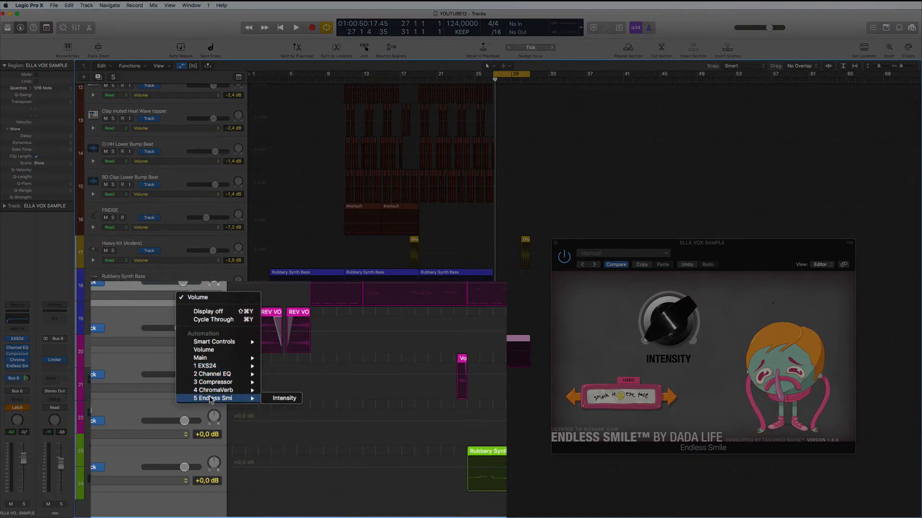
left_click(284, 398)
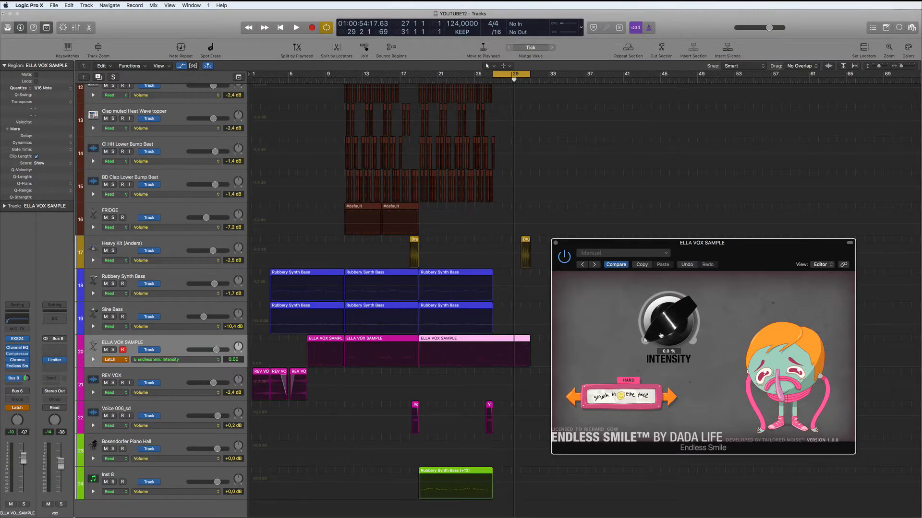
key("space")
Record an Intensity ride on ELLA VOX, raise one point to 1.00, and close the plug-in.
left_click_drag(660, 335, 662, 280)
key("space")
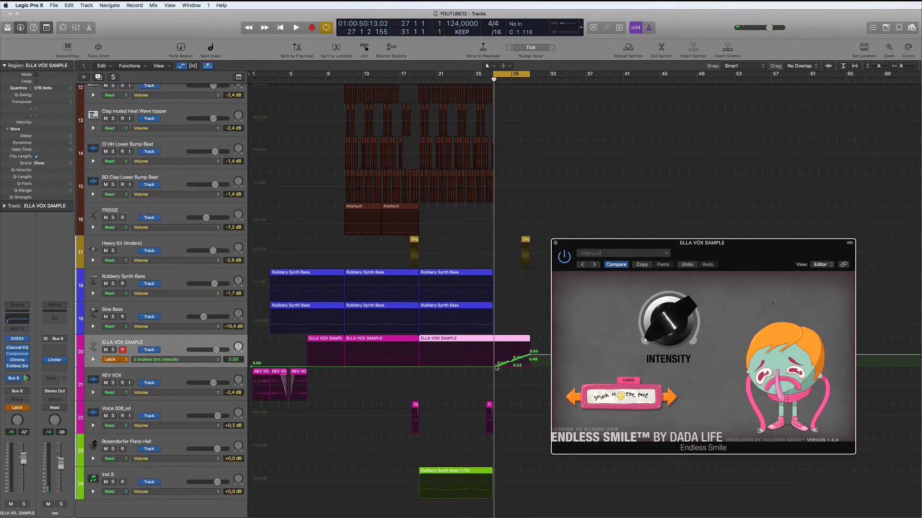
left_click_drag(497, 368, 528, 345)
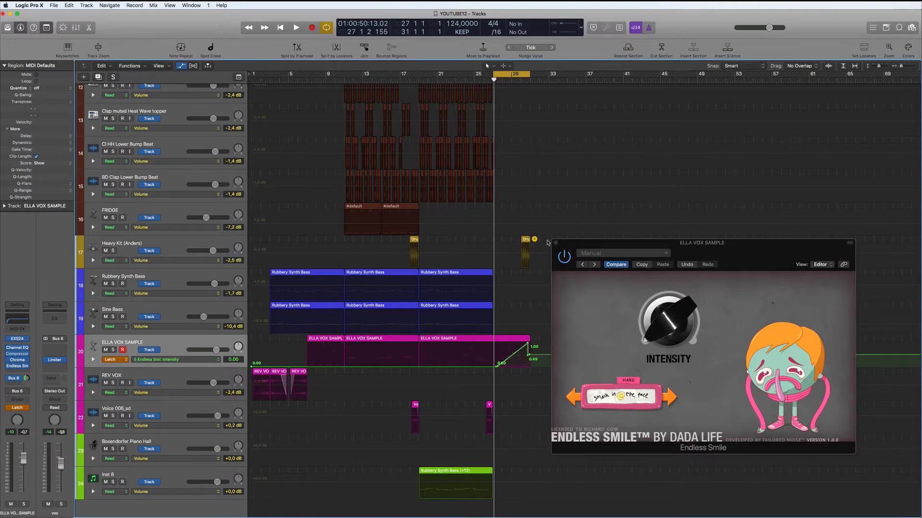
left_click(556, 243)
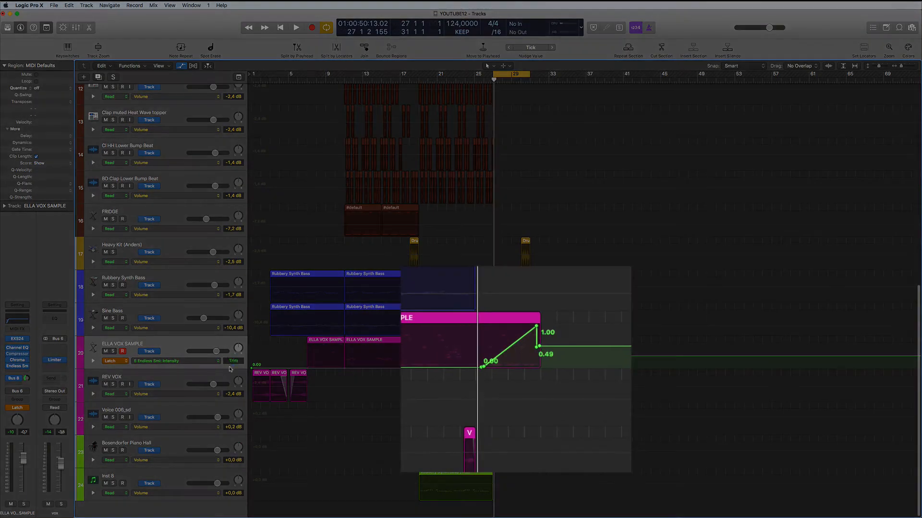
Reshape the Intensity automation points around bars 27–31, setting the peak to 0.76.
left_click_drag(536, 327, 559, 417)
left_click(559, 331)
key("space")
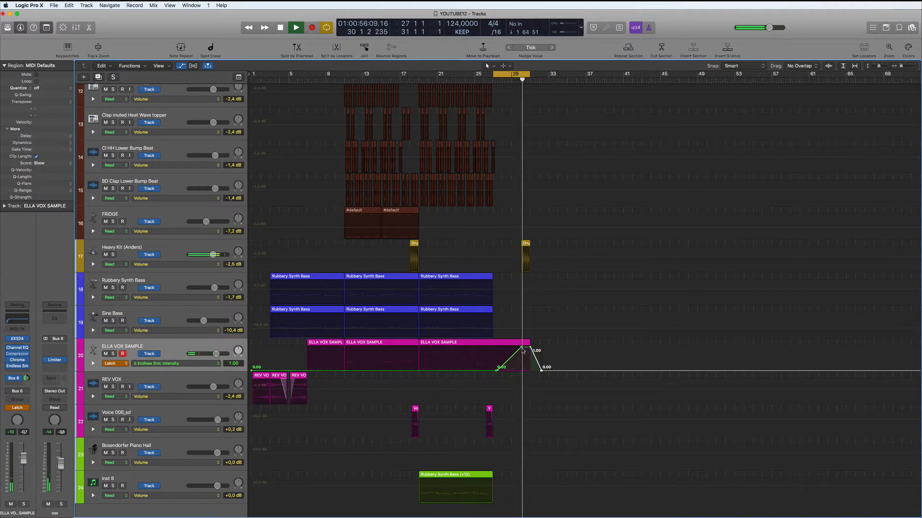
key("space")
left_click_drag(522, 347, 530, 354)
key("space")
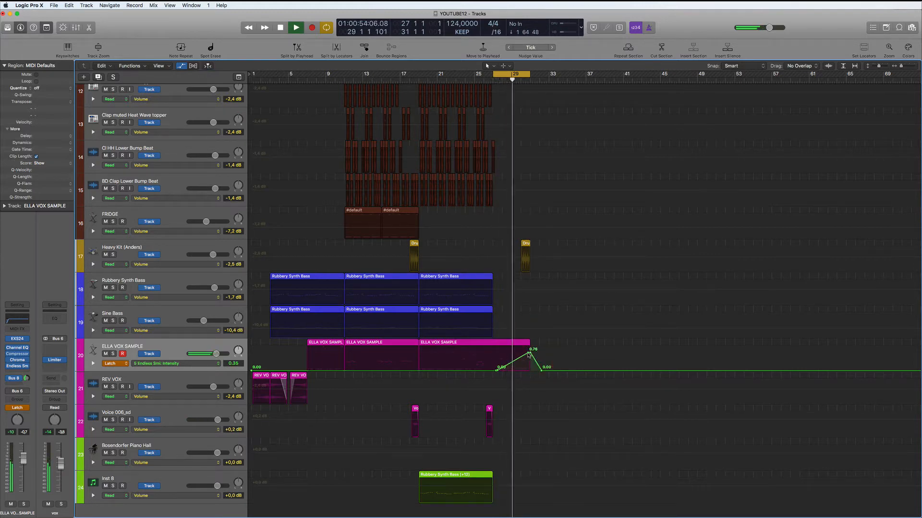
left_click(528, 354)
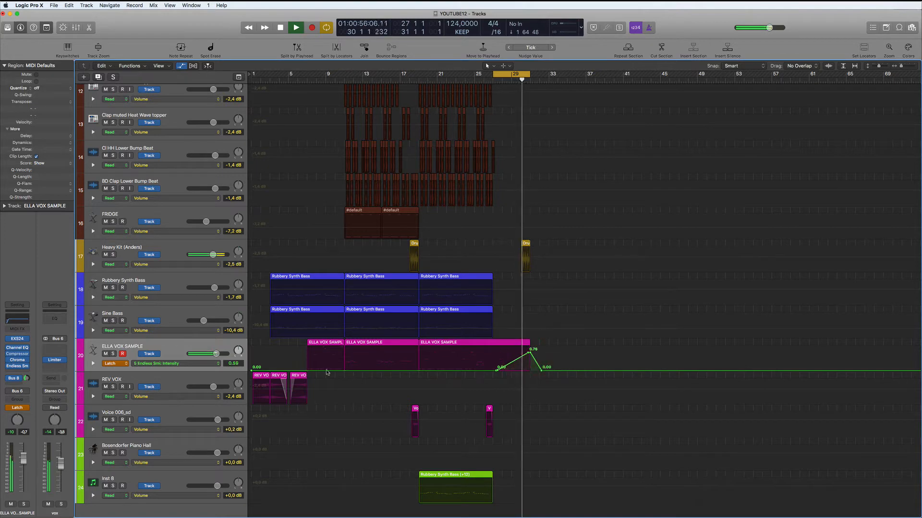
Lower the ELLA VOX ChromaVerb Wet level to 10 %.
key("space")
left_click(177, 348)
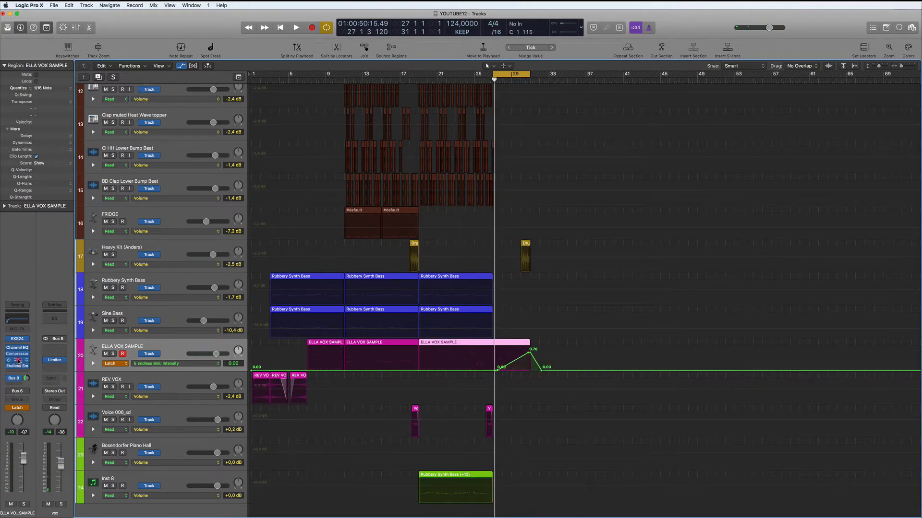
left_click(17, 361)
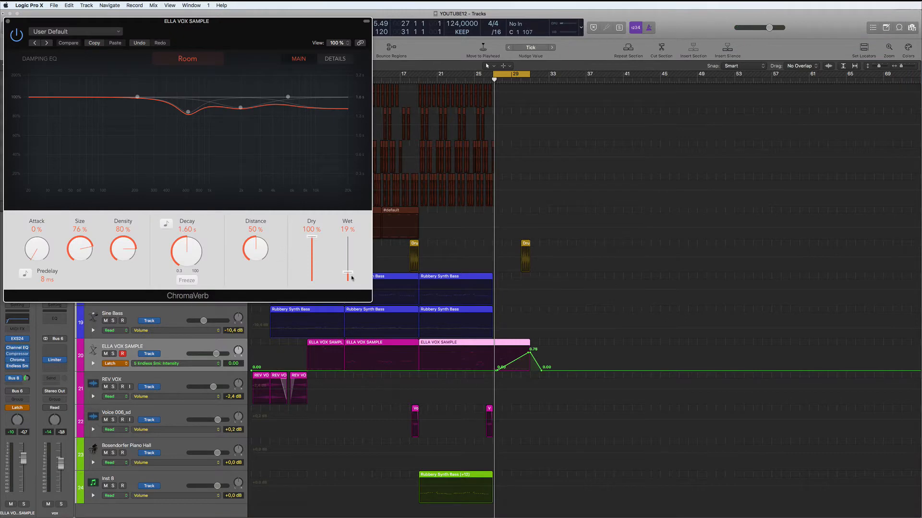
left_click_drag(349, 276, 308, 292)
Turn the vocal's Bus 8 delay send down to -20 dB and move Endless Smile down a slot.
left_click(27, 378)
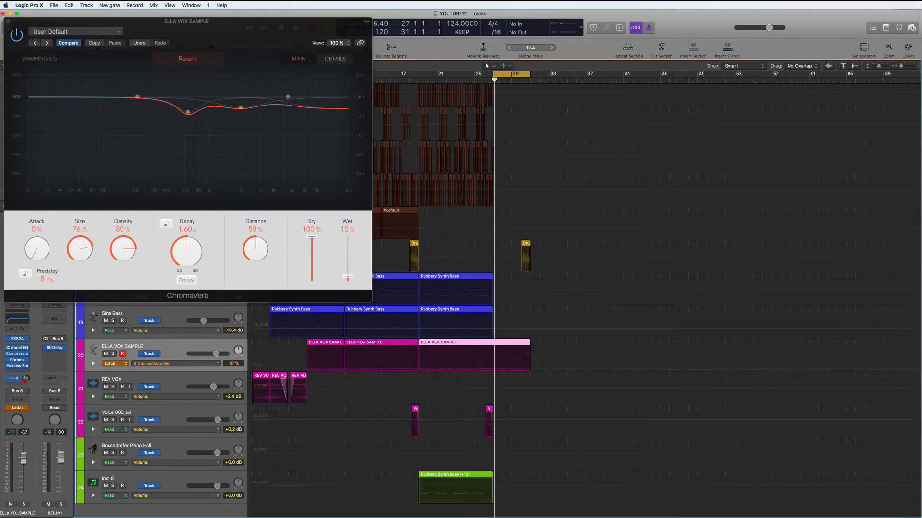
key("space")
left_click_drag(25, 394, 27, 378)
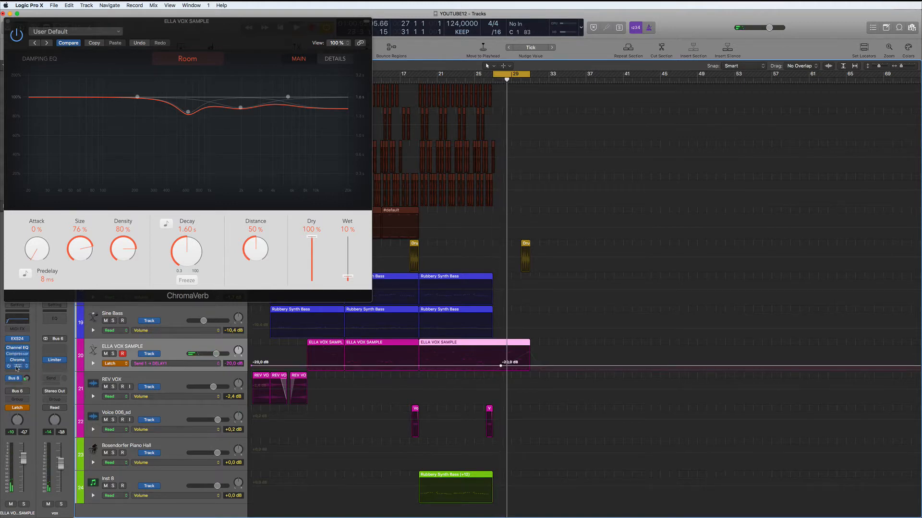
left_click_drag(17, 373, 20, 372)
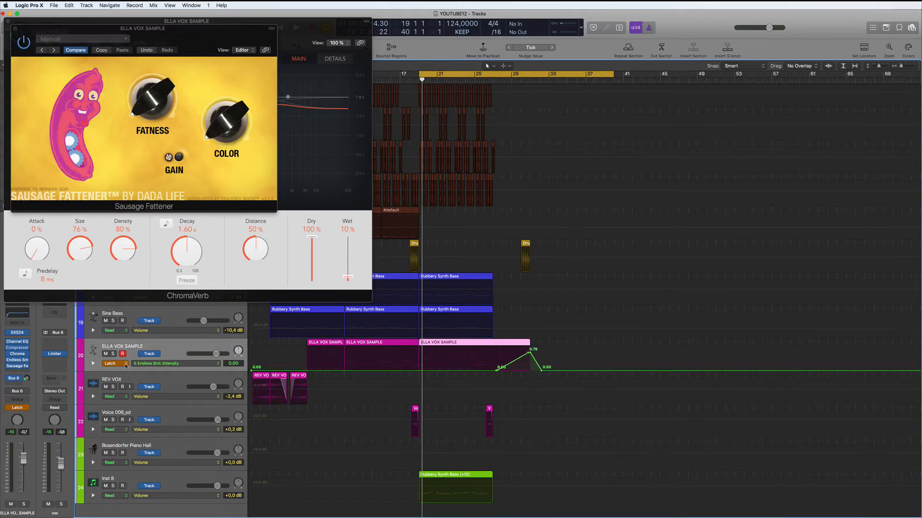
Switch ELLA VOX SAMPLE's automation mode from Latch to Read and start playback.
left_click(126, 365)
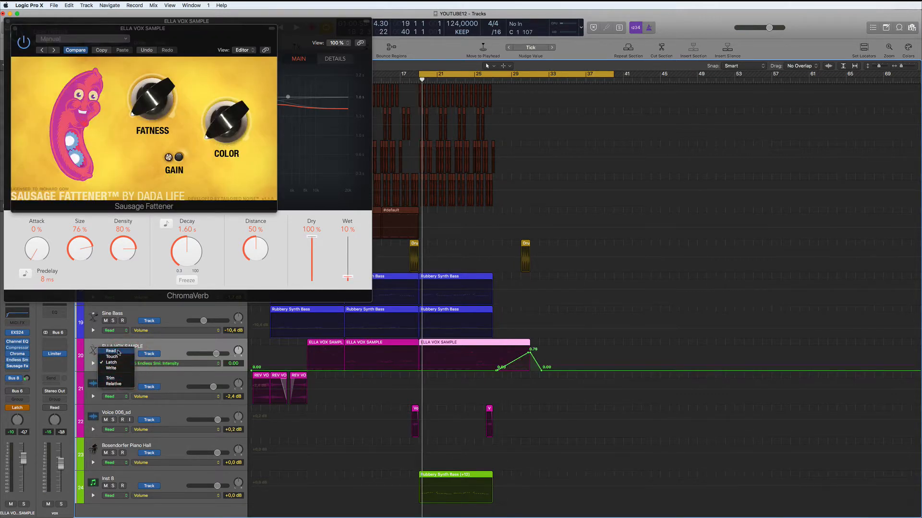
left_click(118, 351)
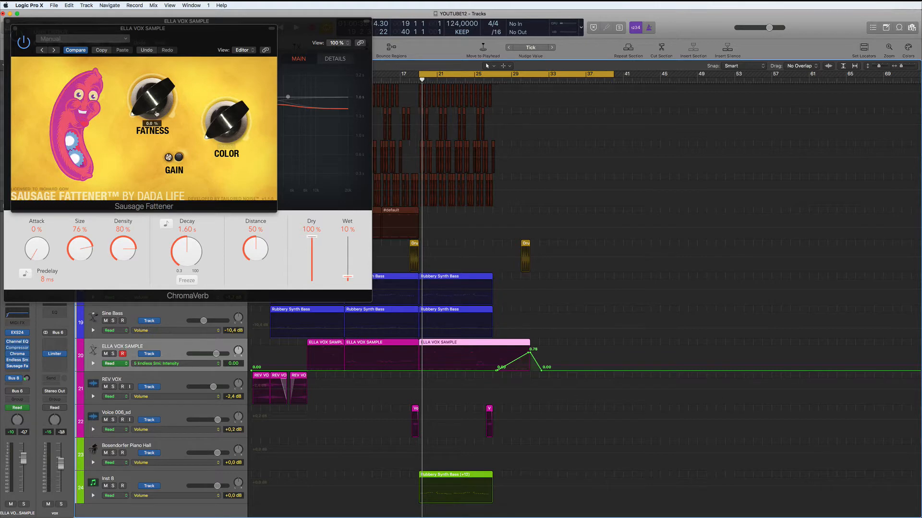
key("space")
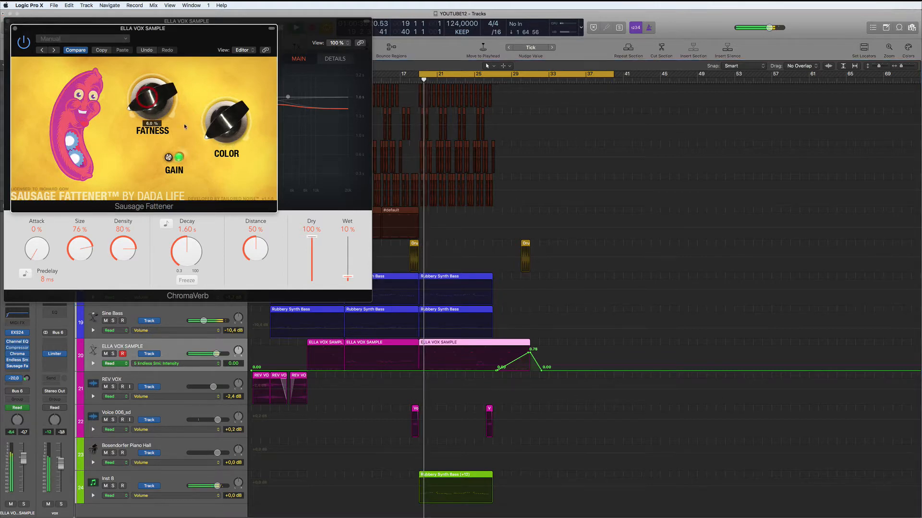
Raise Sausage Fattener's Color to 64%, set the vocal fader to -1.1 dB and its delay send to -20 dB.
left_click_drag(232, 129, 226, 100)
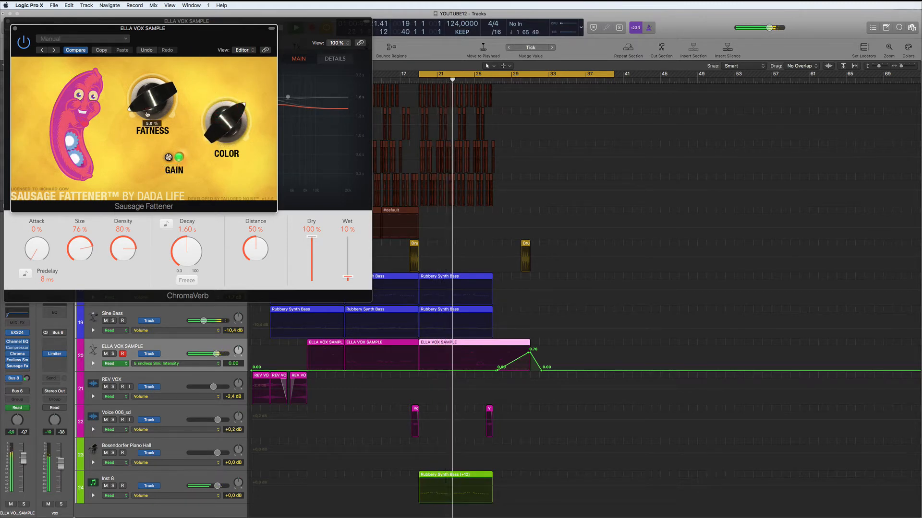
left_click_drag(23, 458, 22, 464)
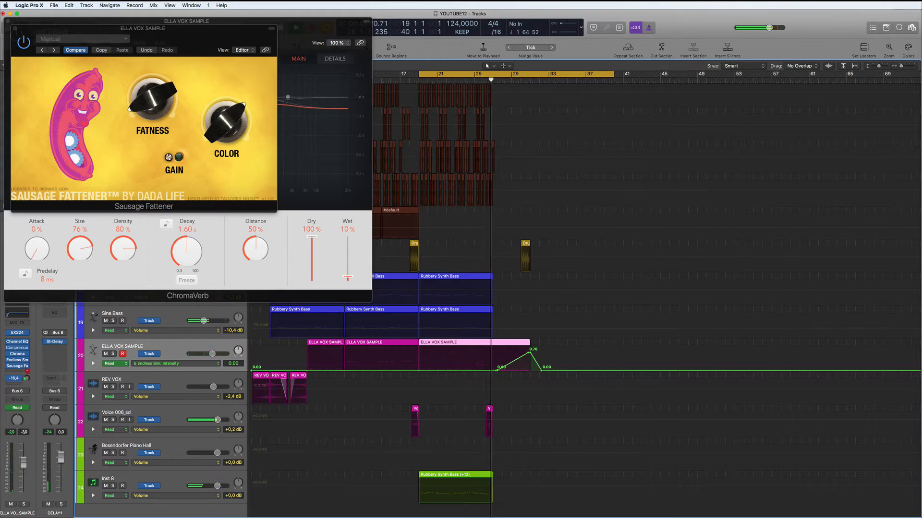
left_click(26, 378)
left_click_drag(27, 371, 28, 375)
Restart playback and close the Sausage Fattener and ChromaVerb windows.
key("space")
key("space")
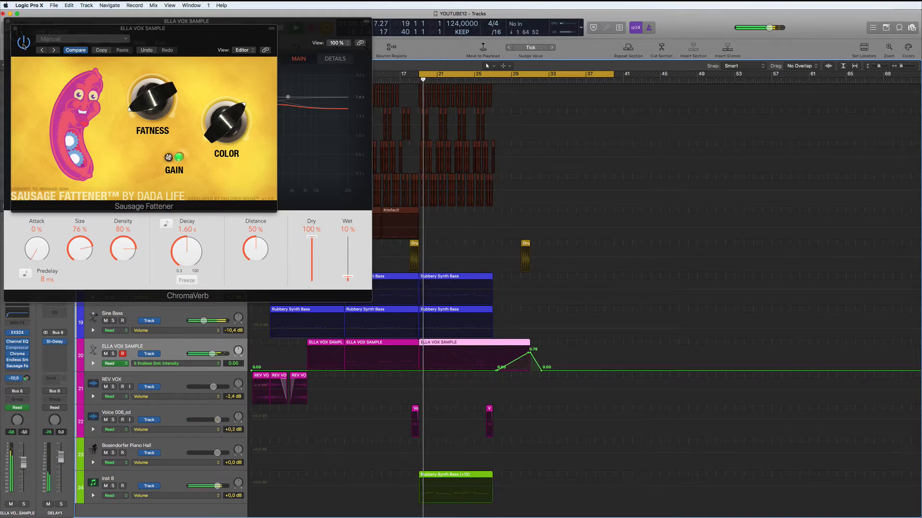
left_click(15, 29)
left_click(8, 21)
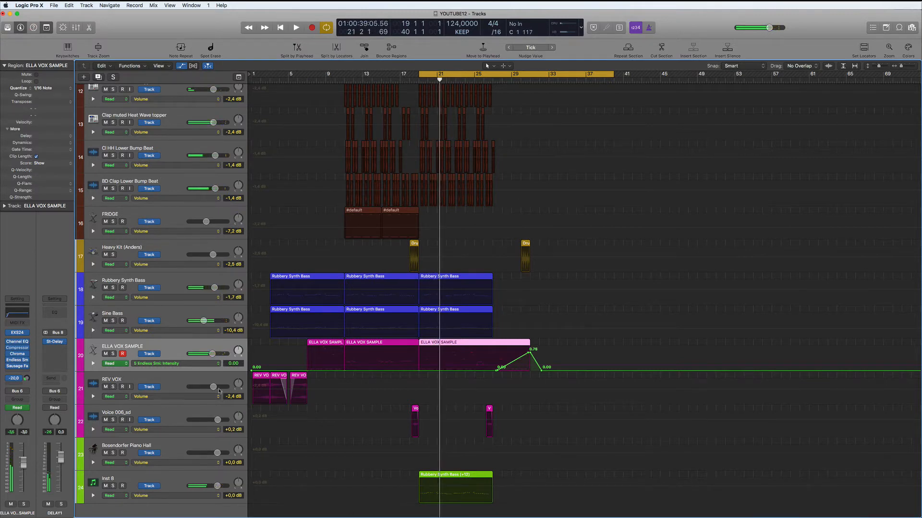
Select the Voice 006_sd track, hide all automation lanes, and show the Mixer below the tracks.
left_click(165, 417)
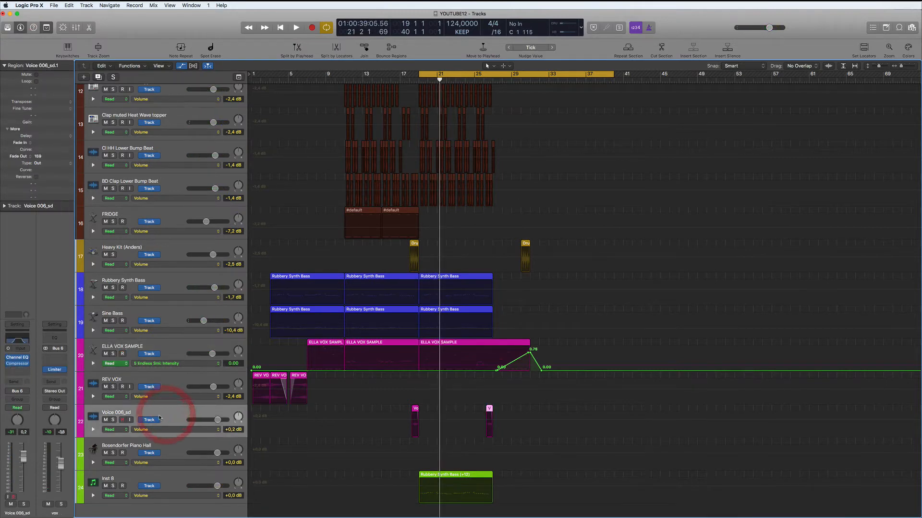
left_click(174, 347)
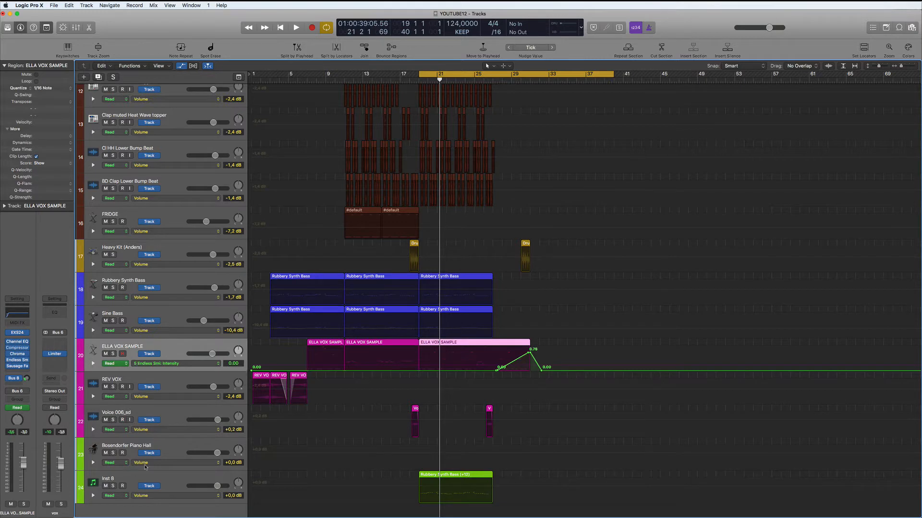
left_click(164, 411)
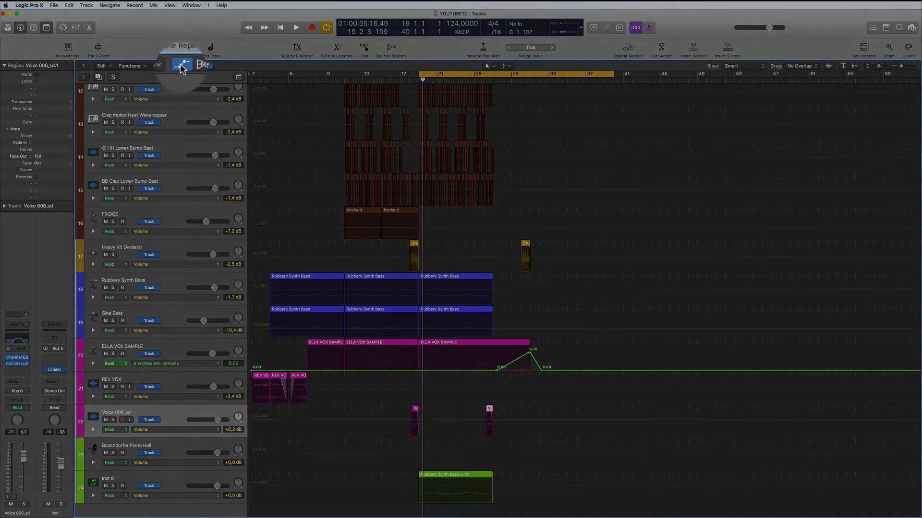
left_click(184, 66)
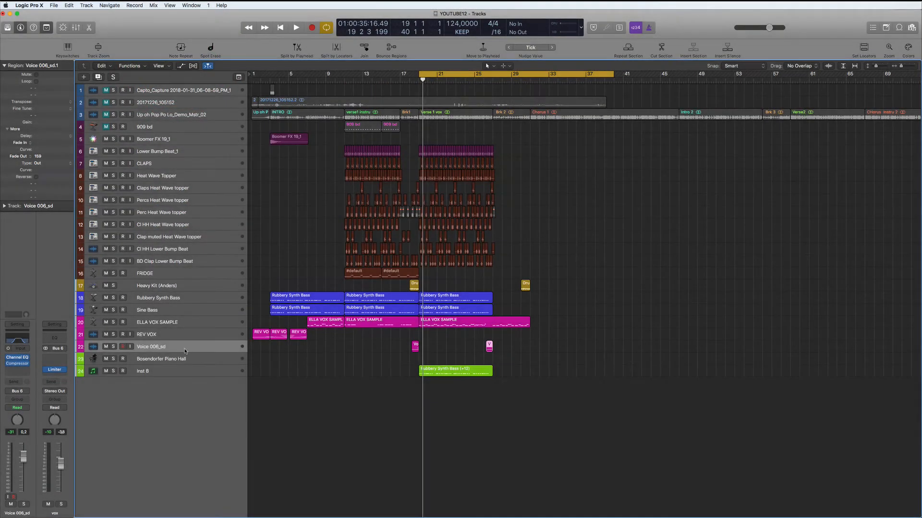
scroll(183, 349, "right", 1)
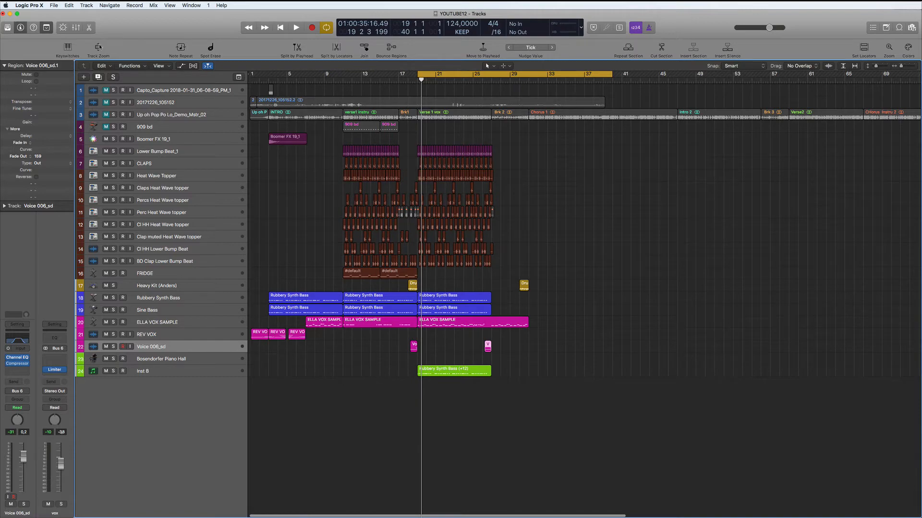
left_click(75, 27)
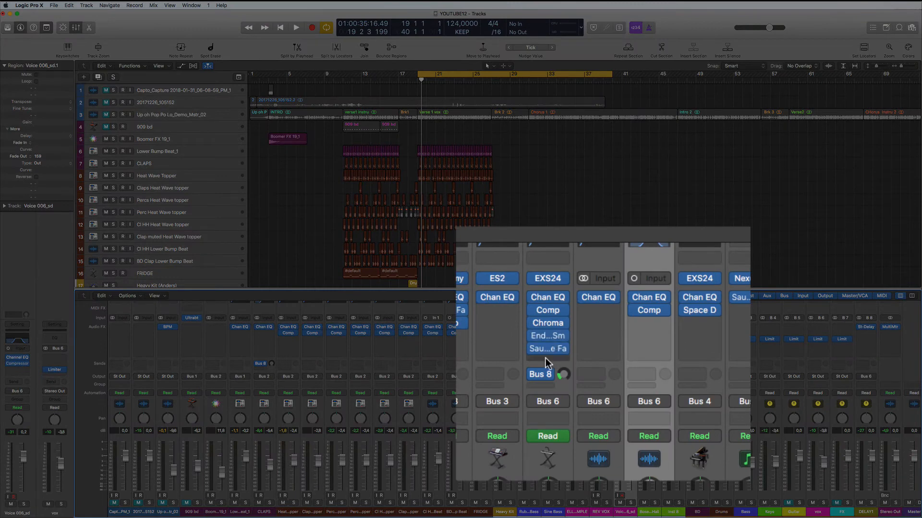
Copy the Sausage Fattener and Comp plug-ins from the EXS24 strip onto Voice 006_sd and start playback.
left_click_drag(550, 351, 650, 348)
left_click_drag(551, 346, 552, 361)
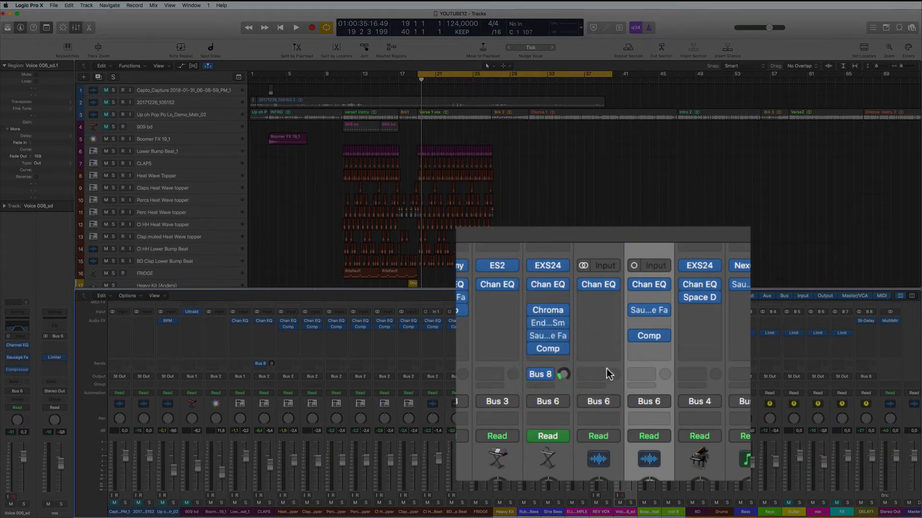
key("space")
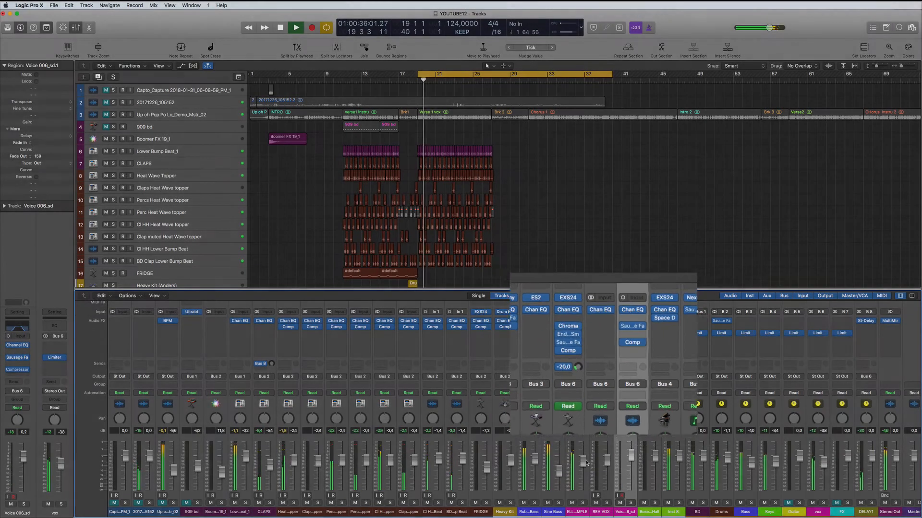
Try ELLA VOX SAMPLE's Bus 8 send at -15, then return it to -20 and stop playback.
left_click_drag(586, 462, 586, 455)
scroll(596, 377, "up", 1)
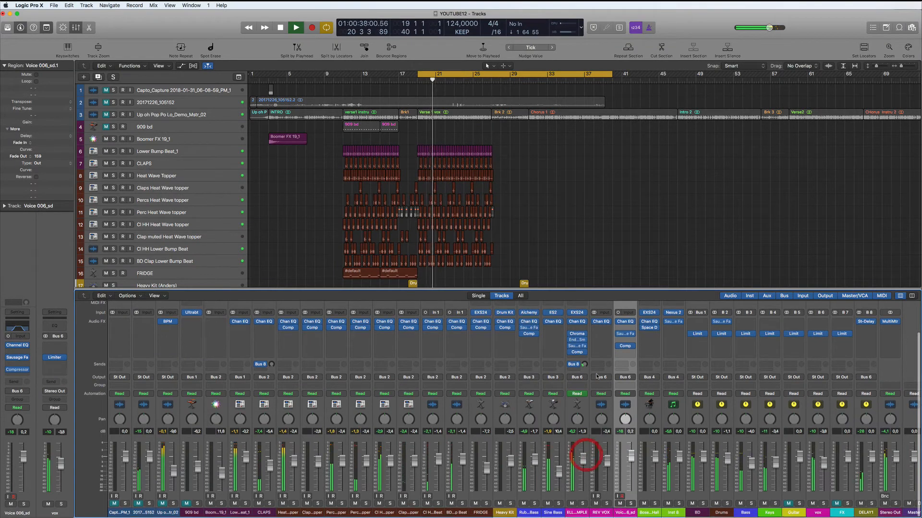
left_click_drag(584, 364, 584, 358)
key("space")
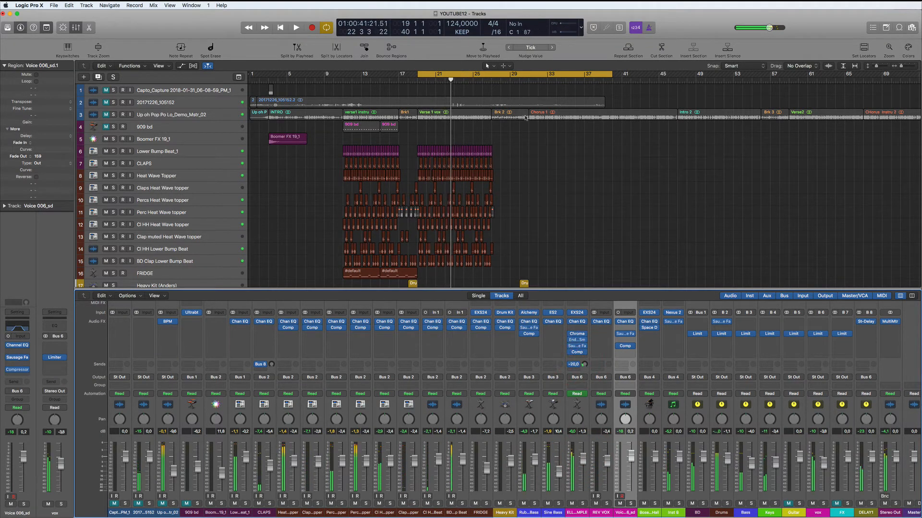
Replace the bar 19–40 cycle with a bar 26–31 loop and play it.
scroll(525, 117, "down", 5)
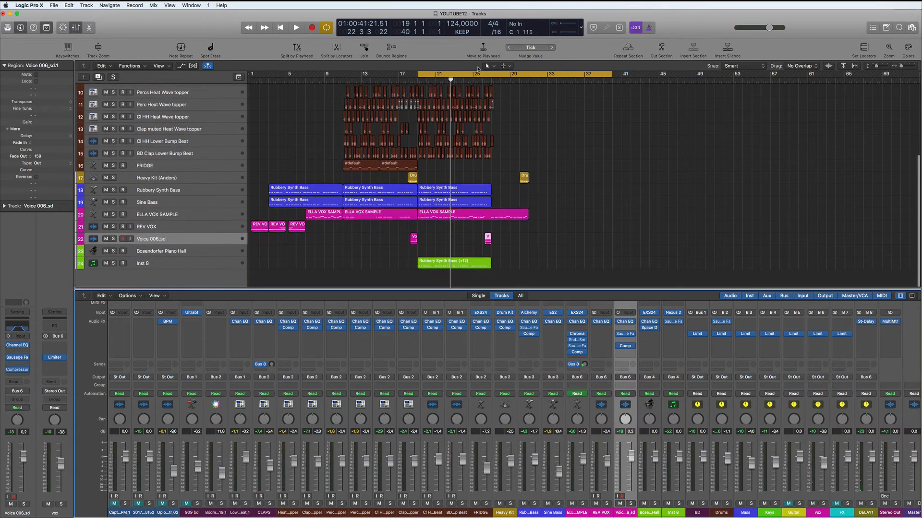
left_click(484, 76)
left_click_drag(484, 76, 526, 78)
key("space")
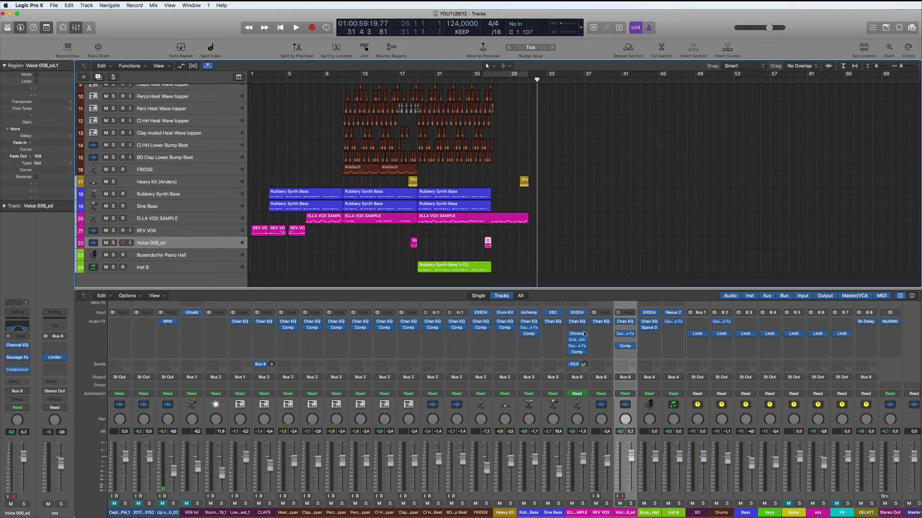
scroll(572, 237, "up", 5)
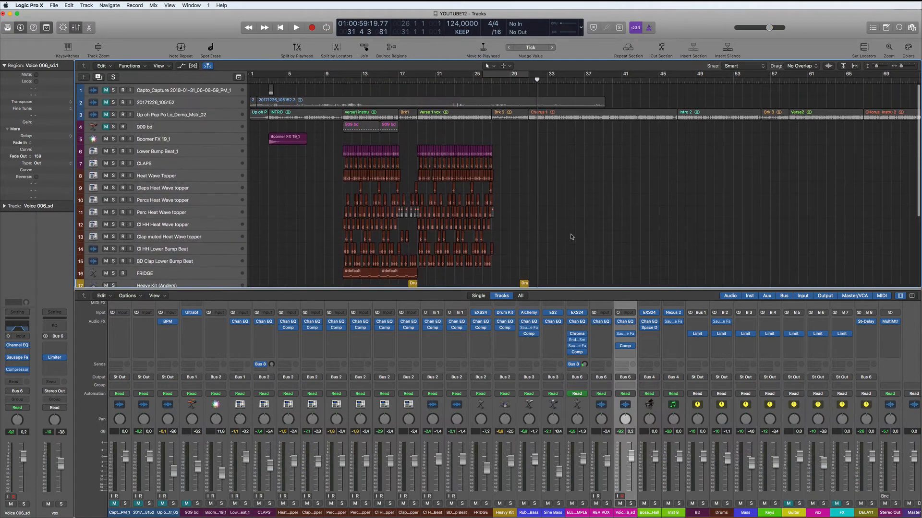
scroll(475, 139, "down", 1)
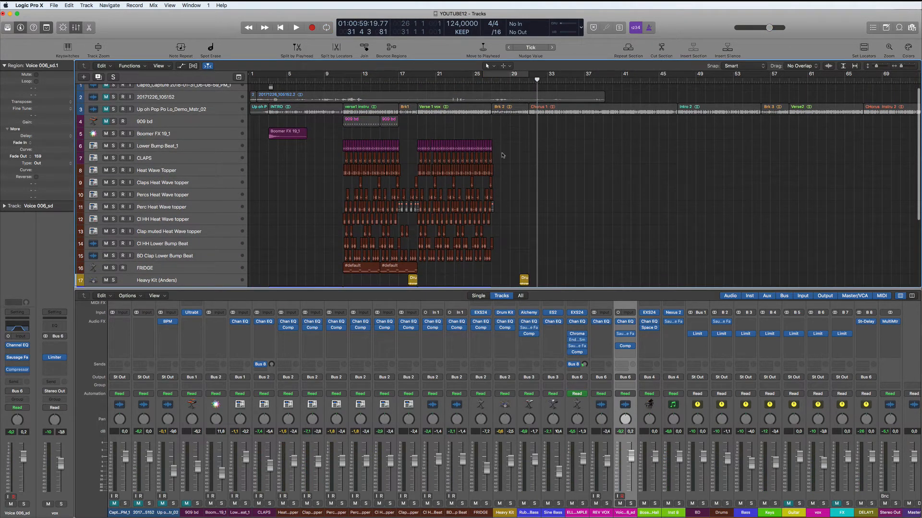
Copy the verse drum and beat regions to bar 31 and bar 39.
left_click_drag(502, 141, 419, 253)
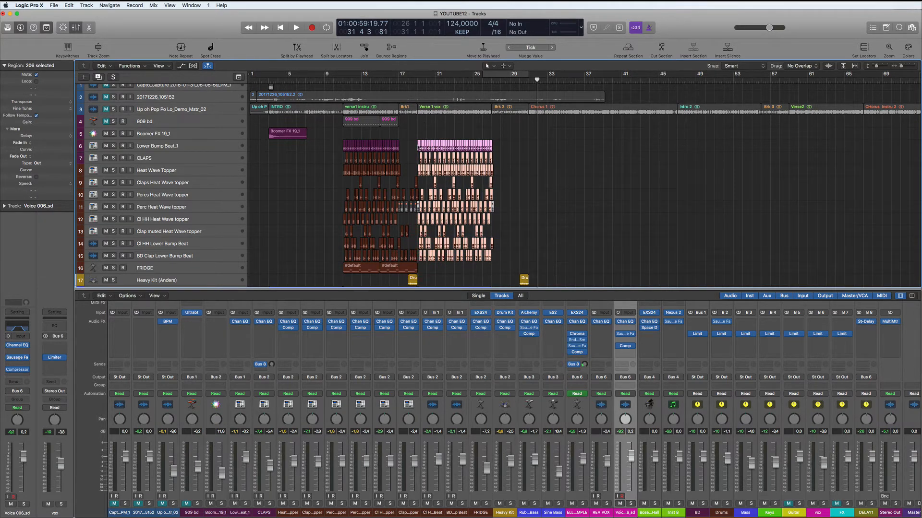
left_click_drag(419, 145, 530, 148)
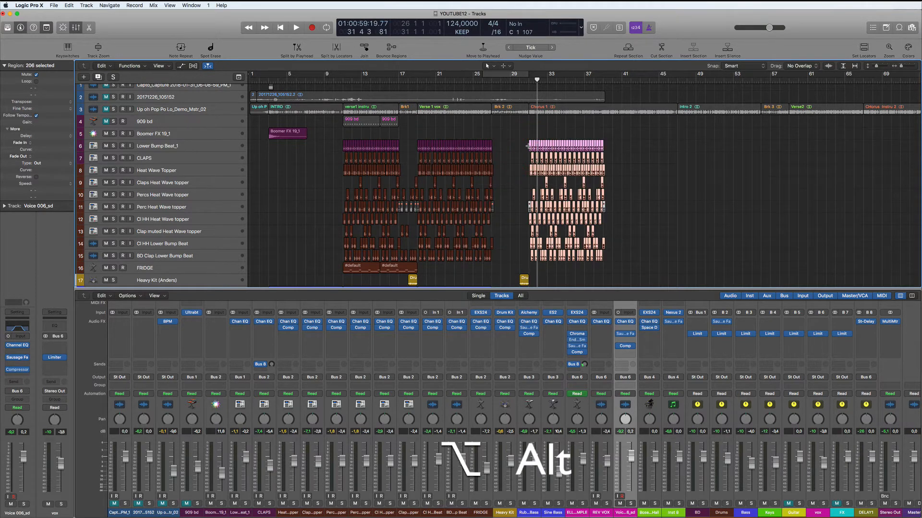
left_click_drag(624, 147, 606, 148)
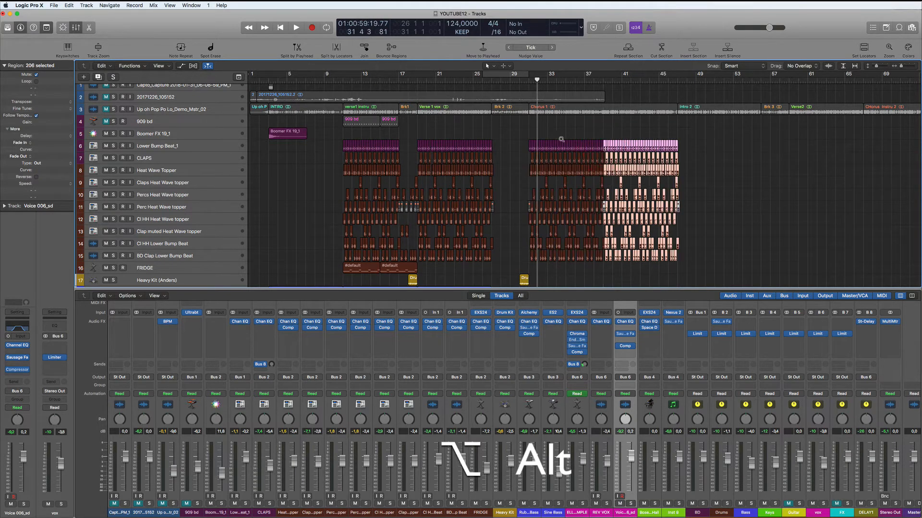
Cycle bars 31–50 and play, briefly soloing the track 3 reference mix to compare.
scroll(549, 137, "down", 5)
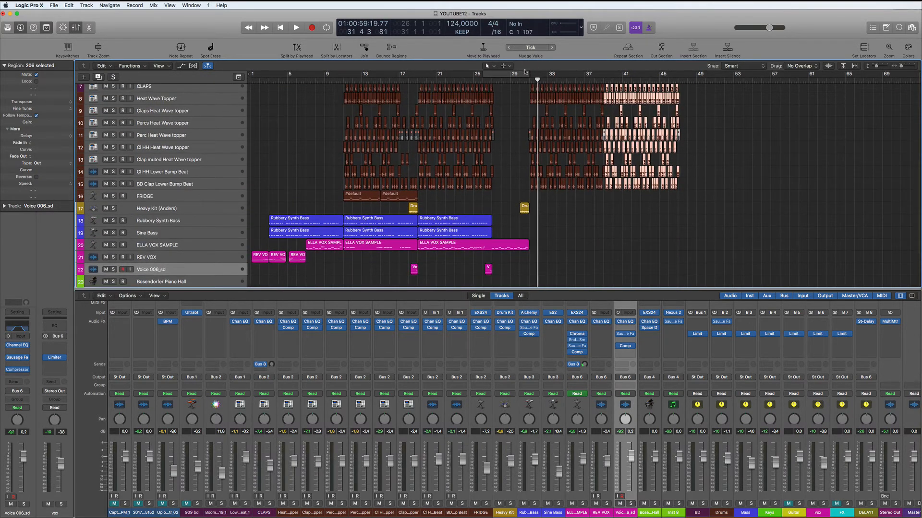
left_click_drag(584, 77, 707, 83)
key("space")
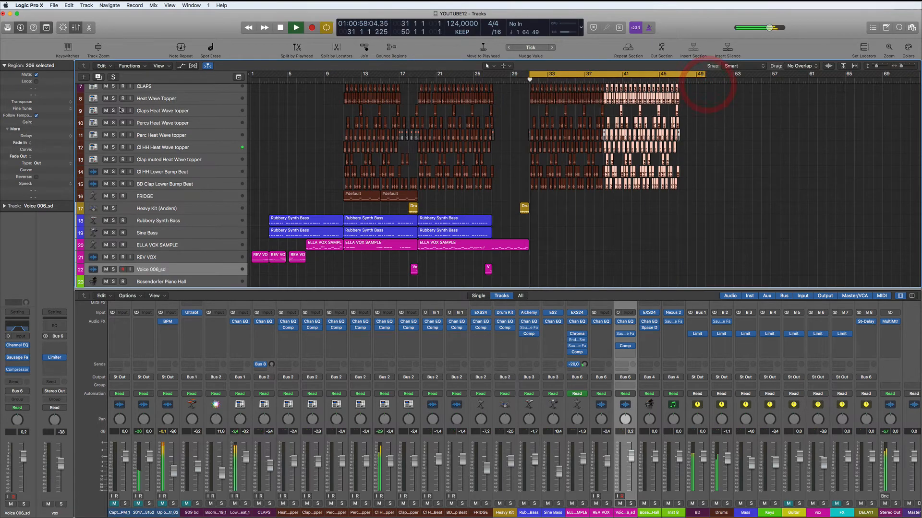
scroll(178, 175, "up", 4)
scroll(179, 174, "up", 3)
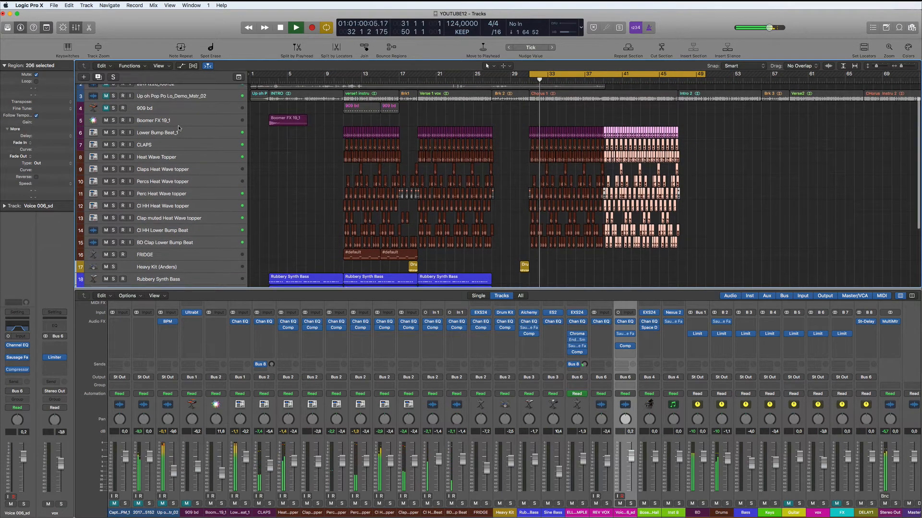
left_click(115, 98)
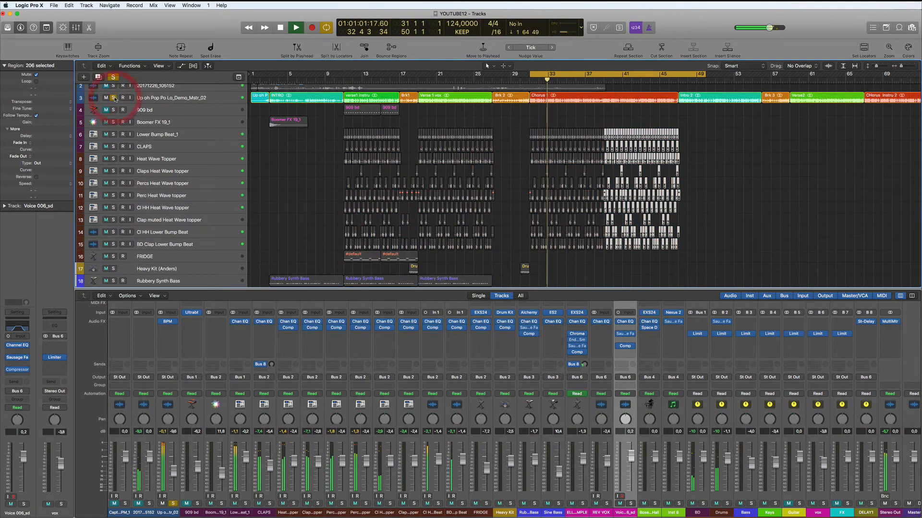
left_click(114, 98)
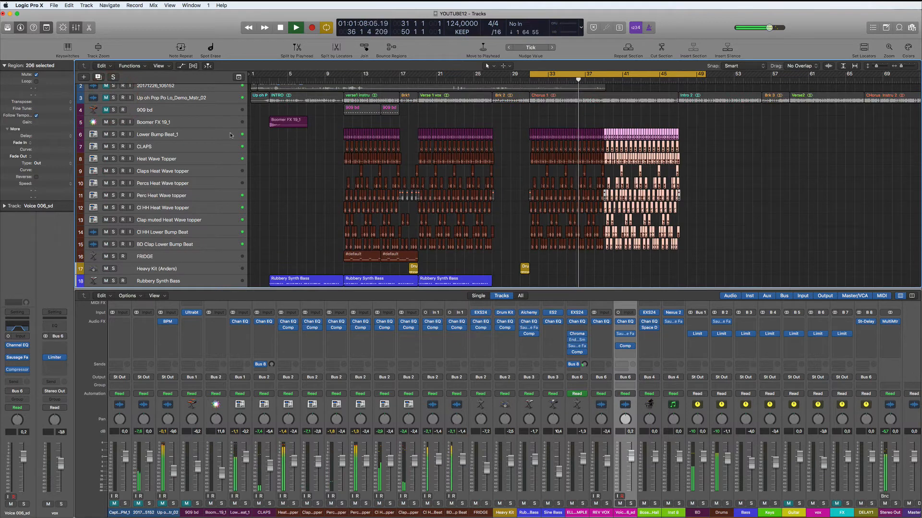
scroll(505, 175, "down", 5)
Copy the Rubbery Synth Bass (+12) region to bar 31 and select the last two blue bass regions.
left_click(557, 193)
key("space")
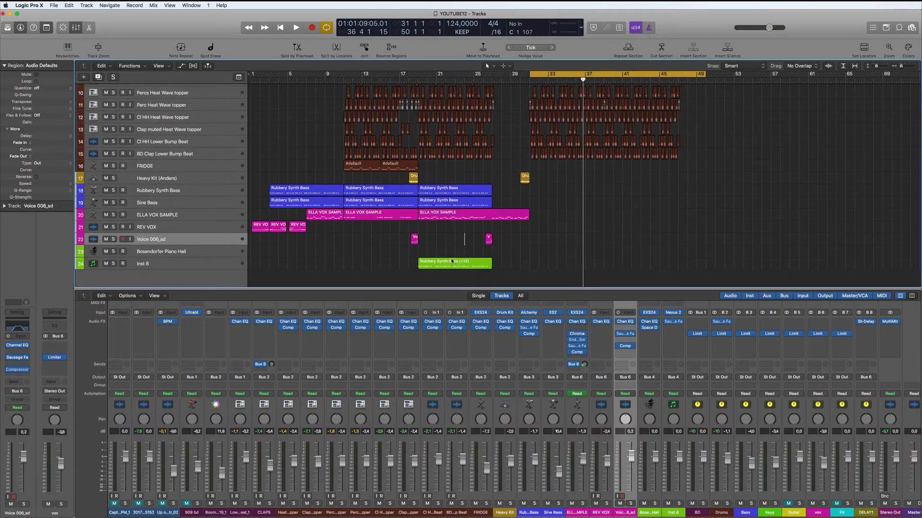
left_click_drag(451, 261, 561, 261)
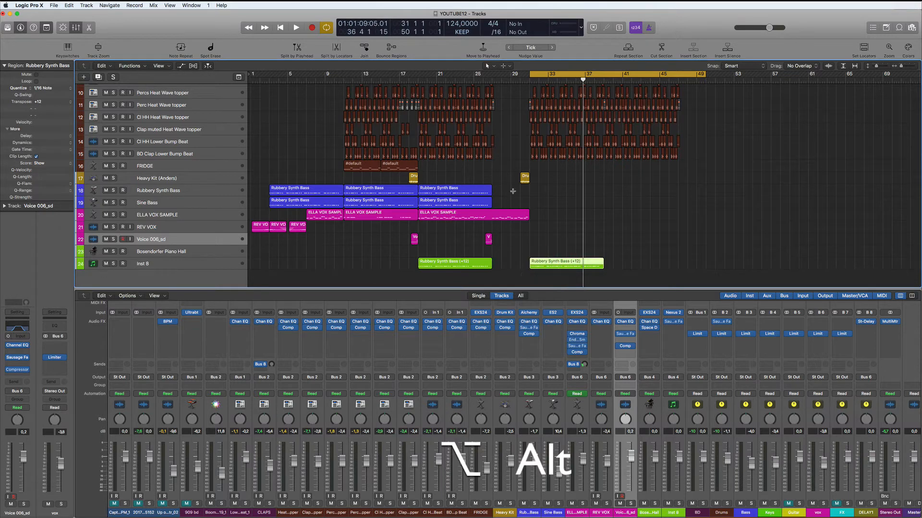
left_click_drag(496, 190, 557, 194)
Play from bar 31, soloing and unsoloing the track 3 reference mix to compare.
key("space")
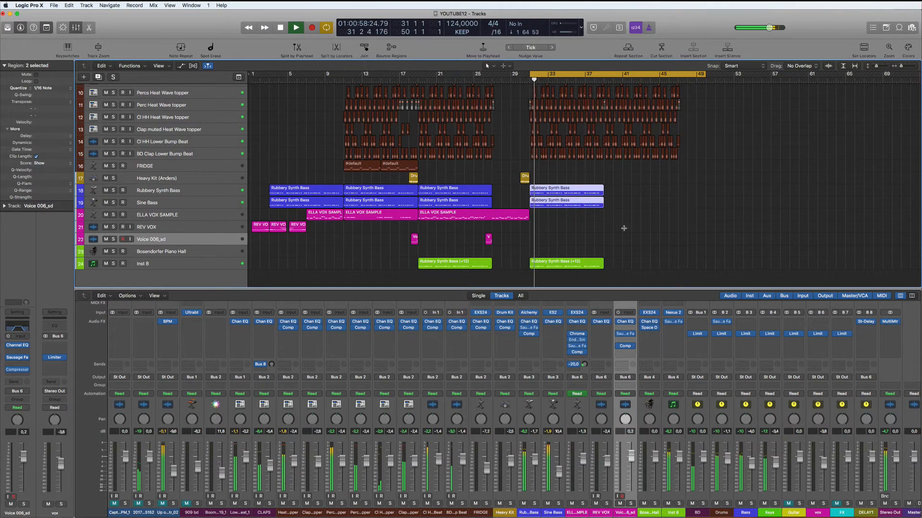
scroll(624, 228, "up", 3)
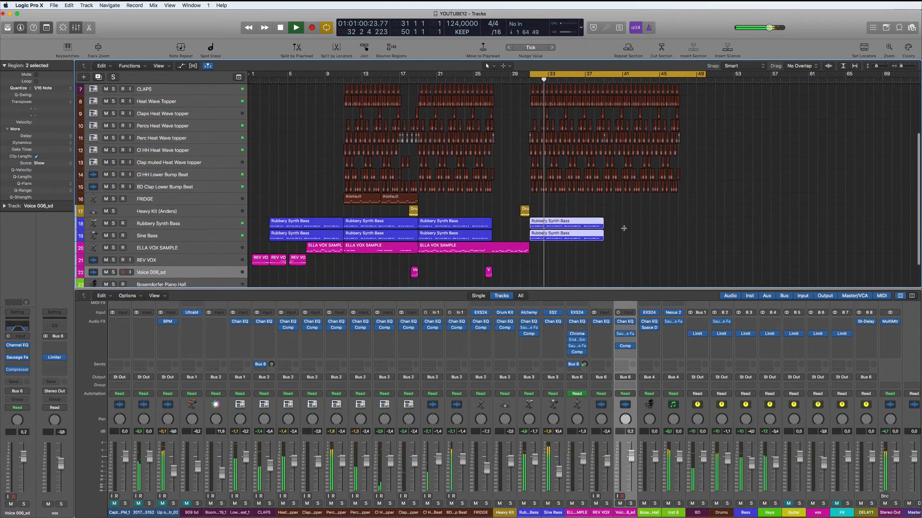
scroll(623, 228, "down", 2)
scroll(623, 227, "up", 1)
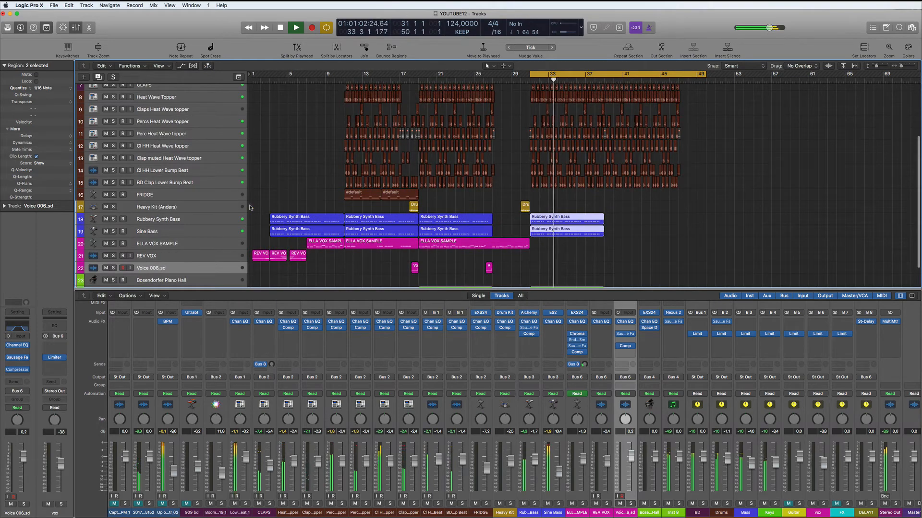
scroll(191, 176, "up", 6)
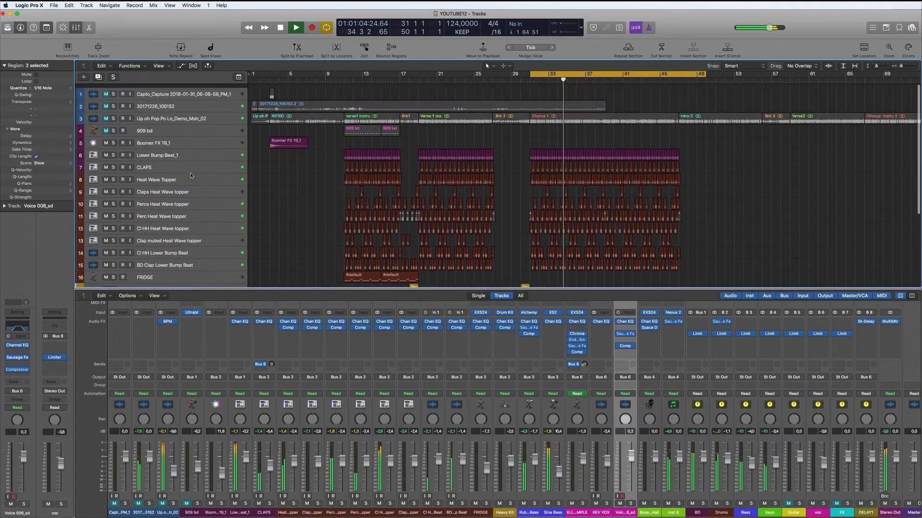
left_click(114, 114)
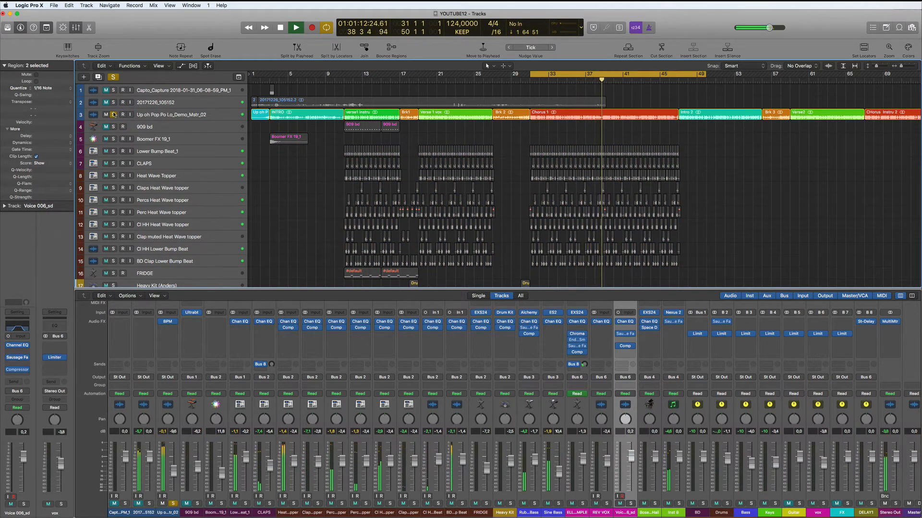
left_click(114, 114)
scroll(414, 177, "down", 2)
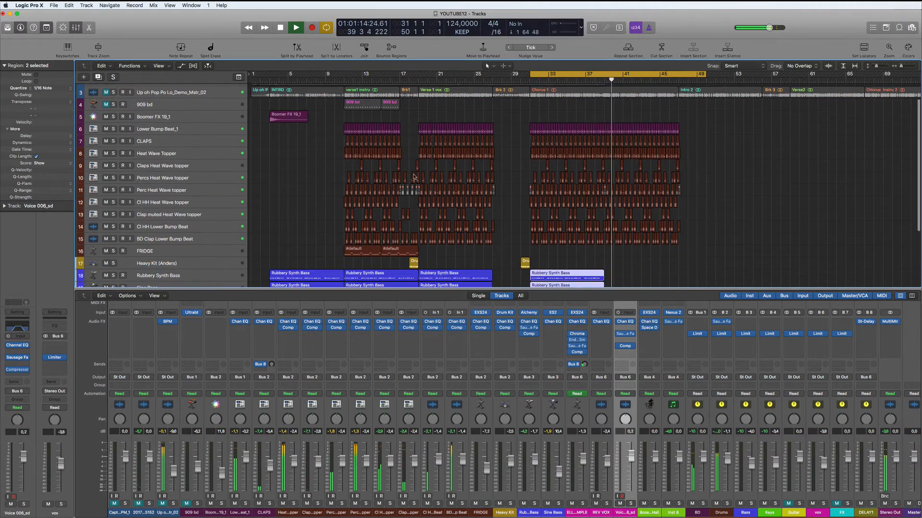
scroll(414, 177, "down", 5)
scroll(414, 176, "up", 4)
Stop, solo the track 3 reference mix again, and replay from the loop start.
key("space")
scroll(134, 118, "up", 1)
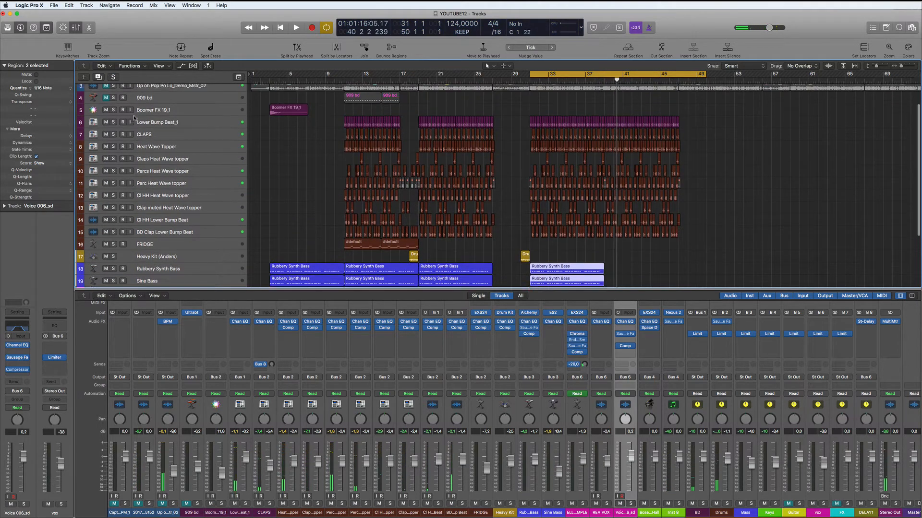
scroll(134, 118, "up", 2)
left_click(113, 114)
key("space")
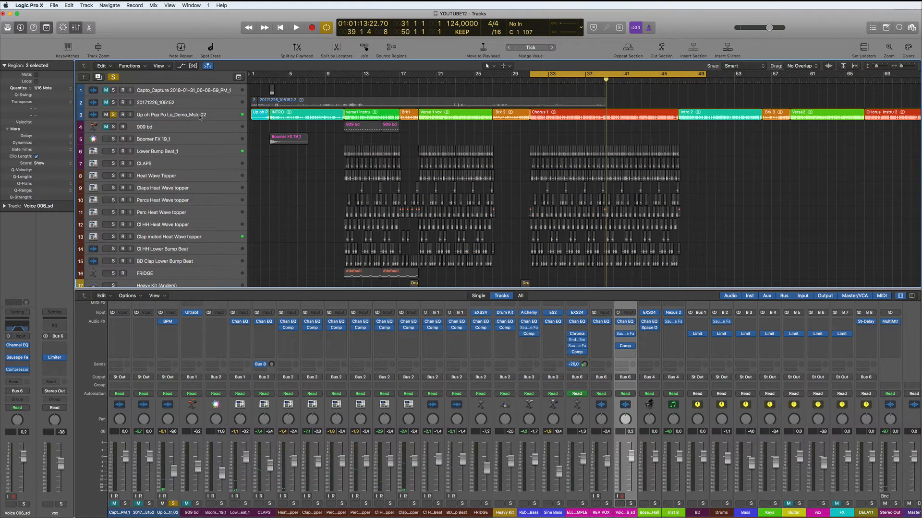
Turn off the bar 31–50 loop and copy the three Rubbery Synth Bass regions eight bars later.
left_click(191, 114)
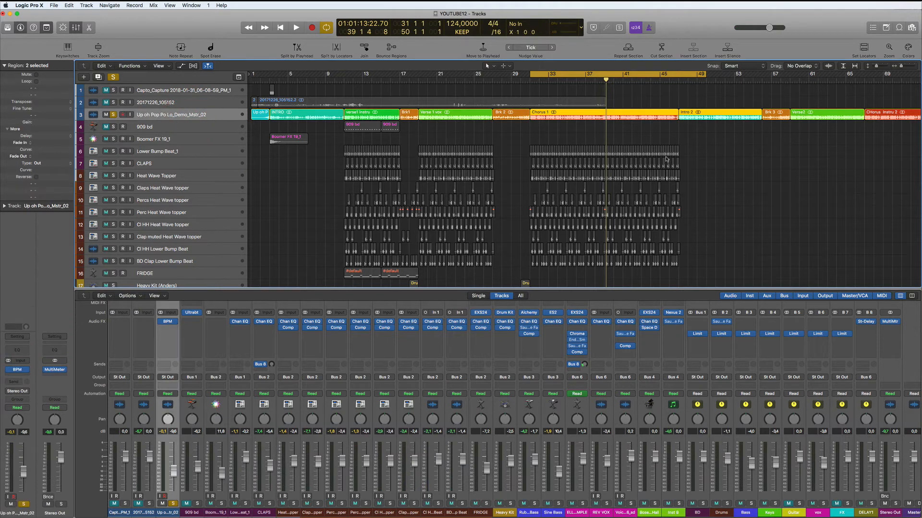
left_click(669, 75)
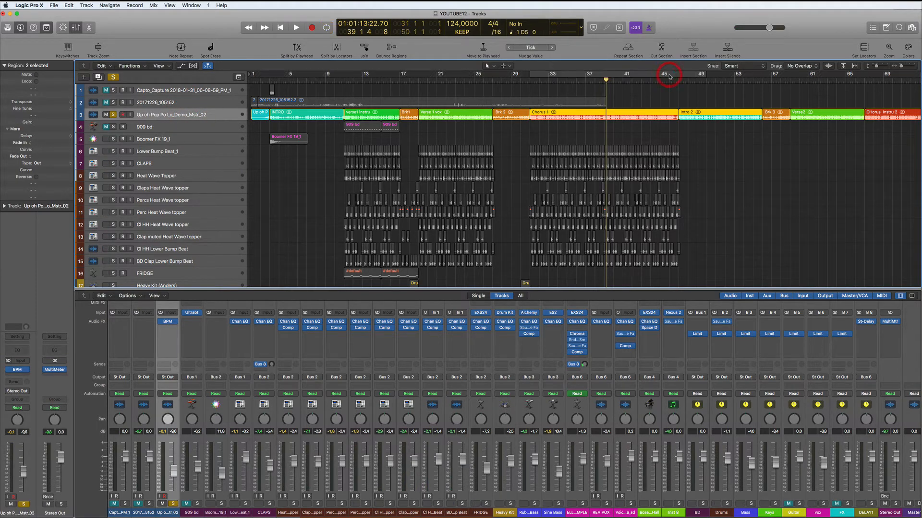
scroll(720, 160, "down", 5)
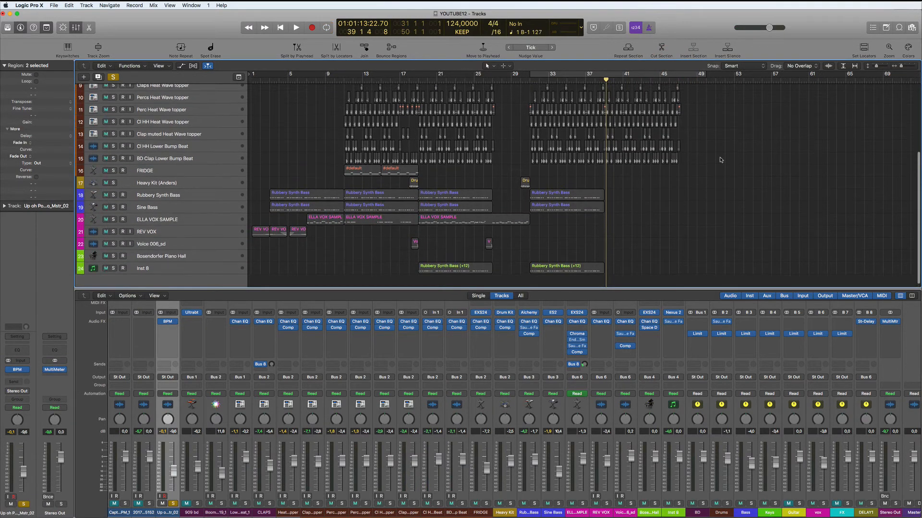
left_click_drag(601, 229, 558, 268)
key("alt")
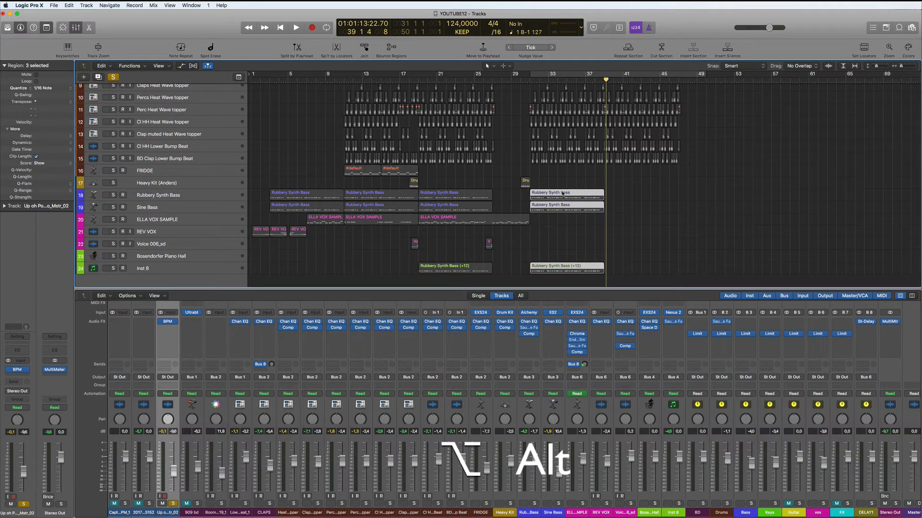
left_click_drag(562, 193, 634, 193)
Play from around bar 18 to hear the copied bass, then park the playhead at bar 23.
scroll(111, 115, "up", 8)
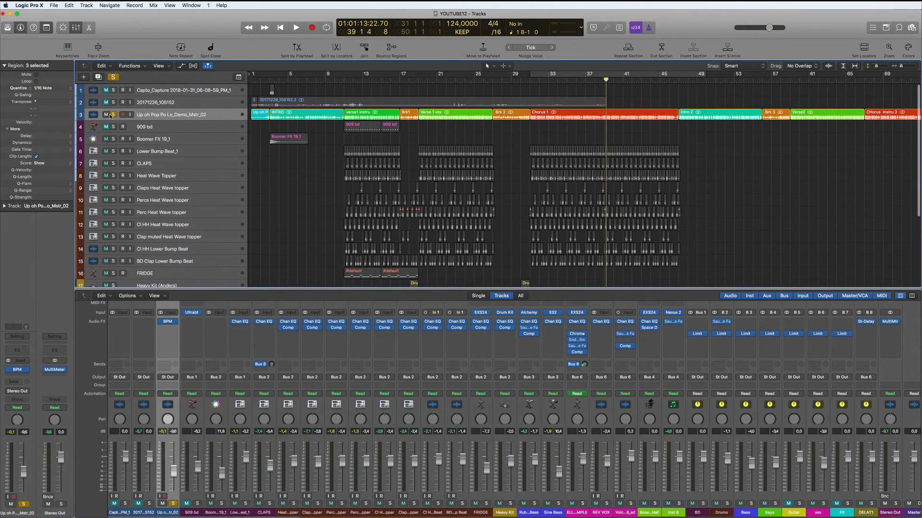
scroll(115, 116, "down", 1)
left_click(411, 74)
key("space")
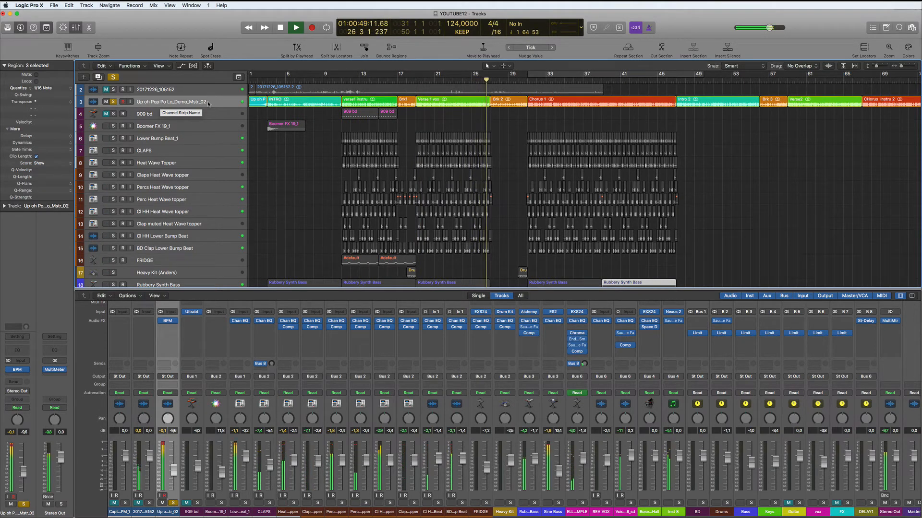
key("space")
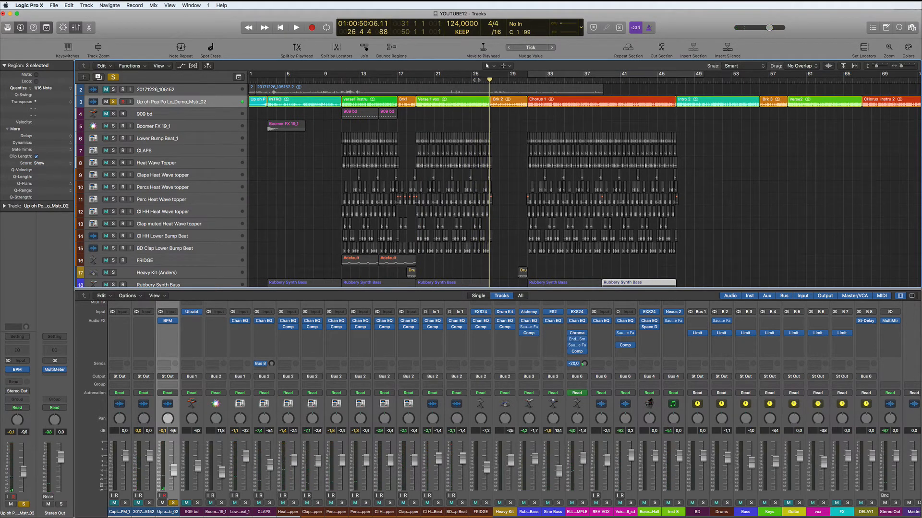
left_click(455, 80)
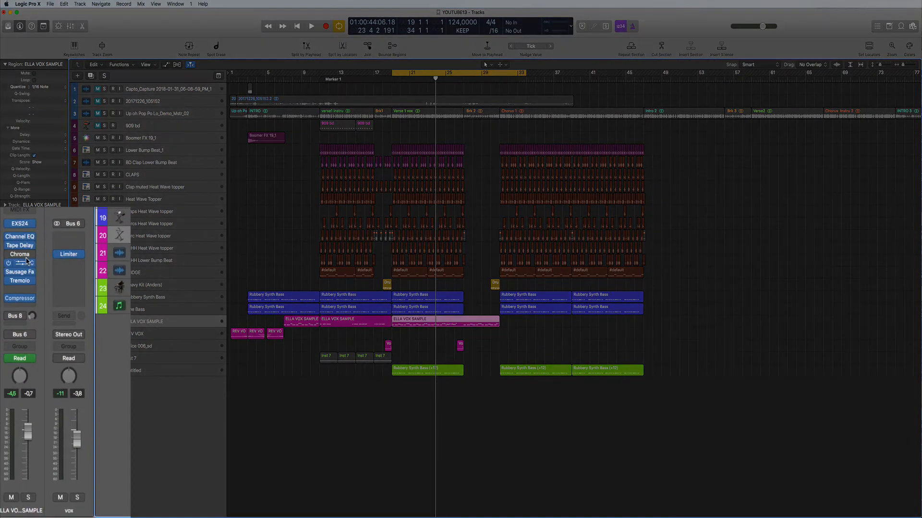
Show the Bus 8 DELAY1 return strip and open the vocal's Tape Delay window (Wet 23%).
left_click(18, 317)
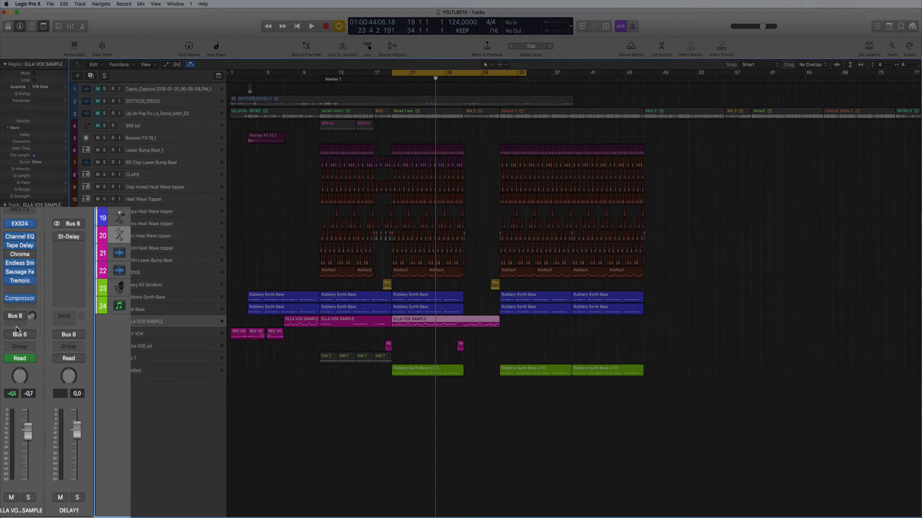
left_click(20, 246)
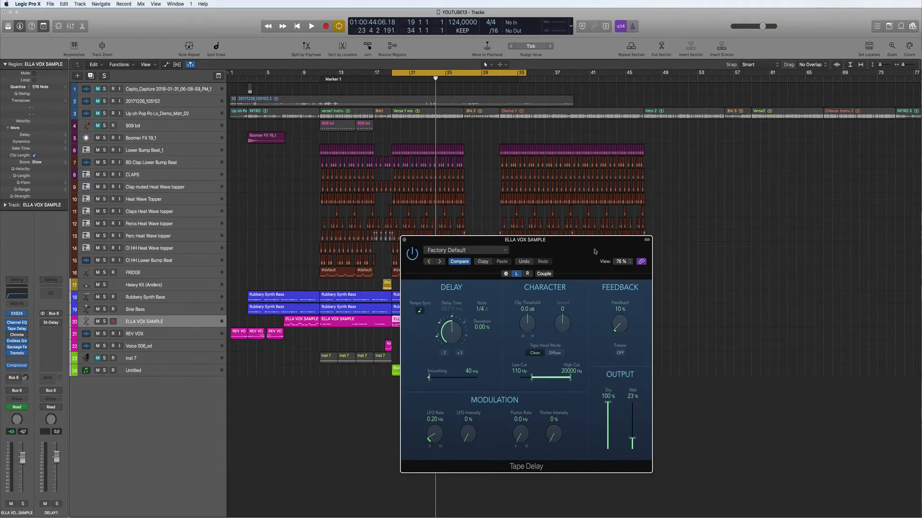
left_click_drag(570, 257, 484, 214)
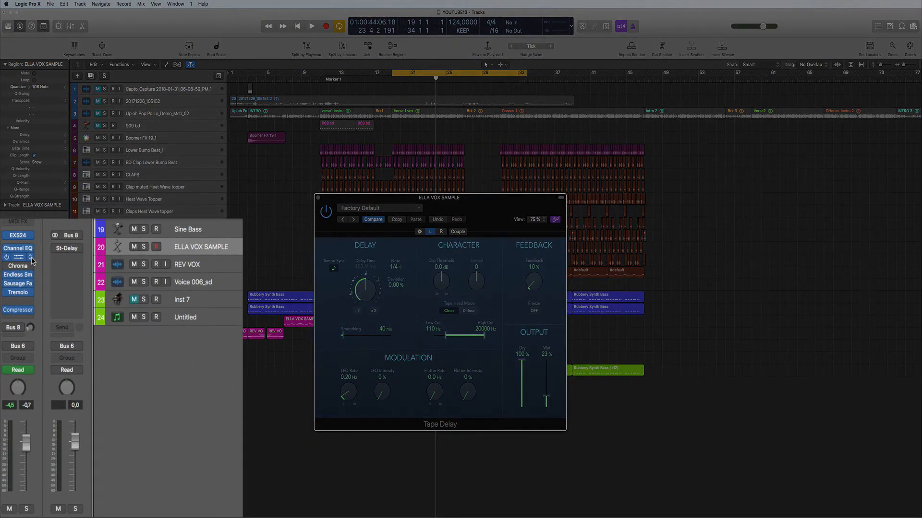
left_click(31, 258)
mouse_move(39, 352)
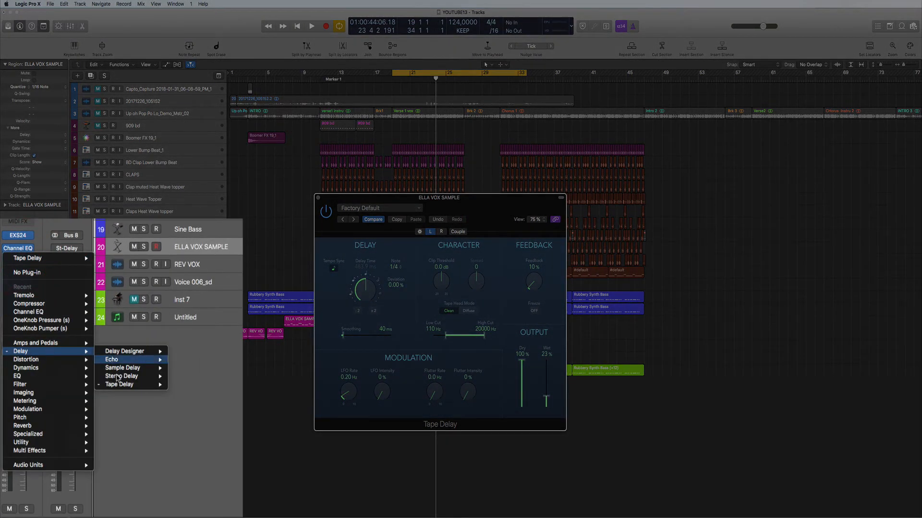
mouse_move(129, 390)
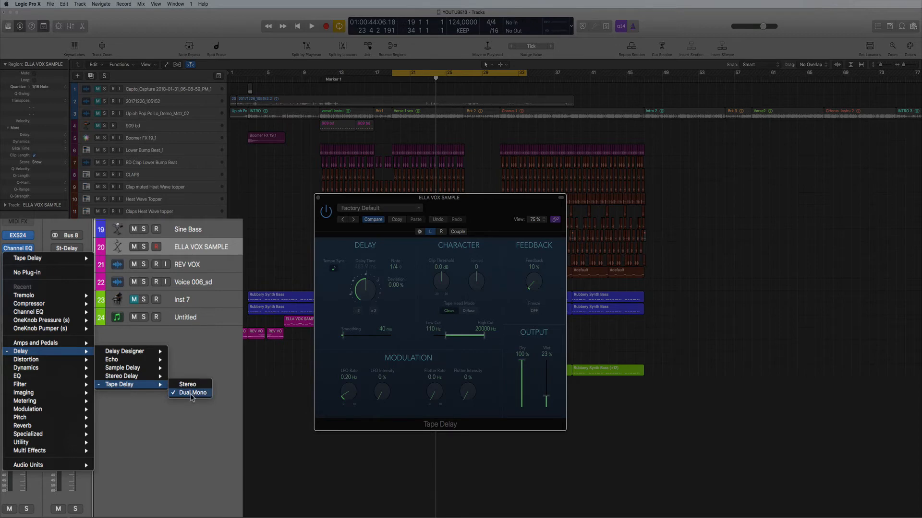
left_click(216, 407)
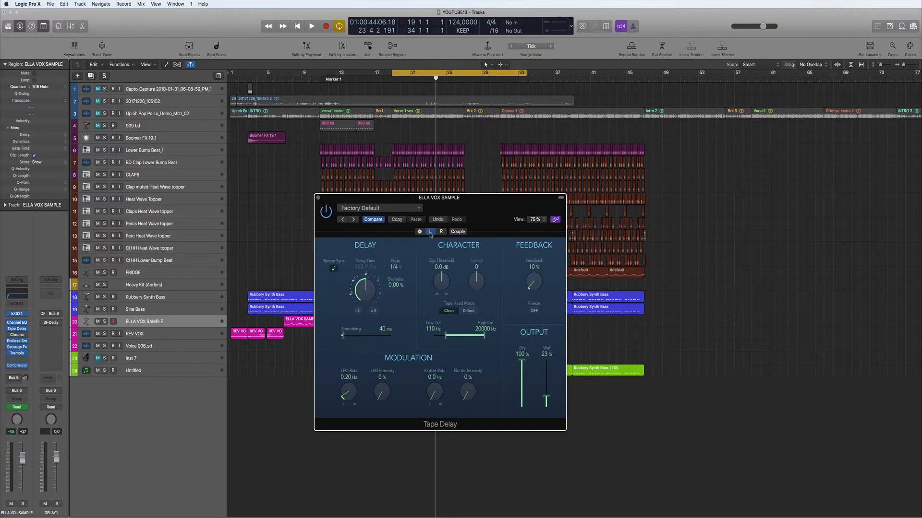
Solo ELLA VOX SAMPLE and audition it, then open its Tremolo window (SIDE CHain, 1/4 rate).
left_click(105, 321)
key("space")
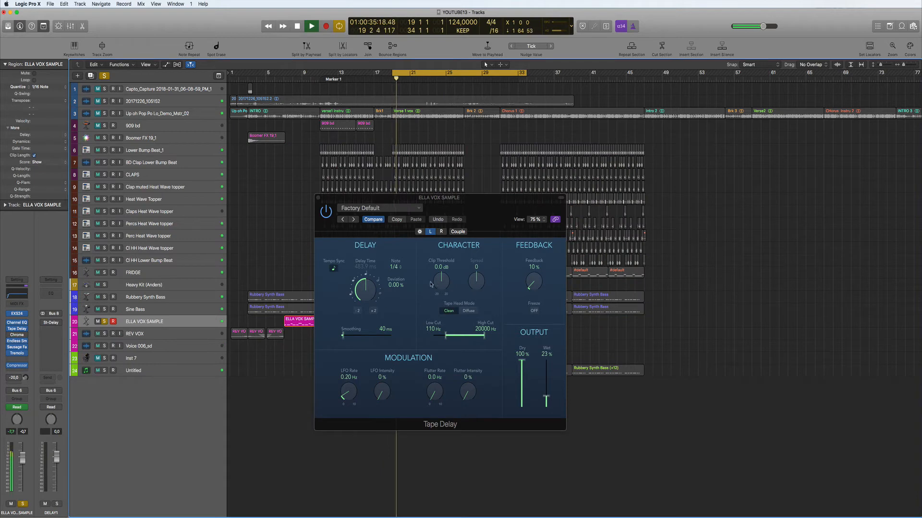
left_click_drag(477, 201, 488, 202)
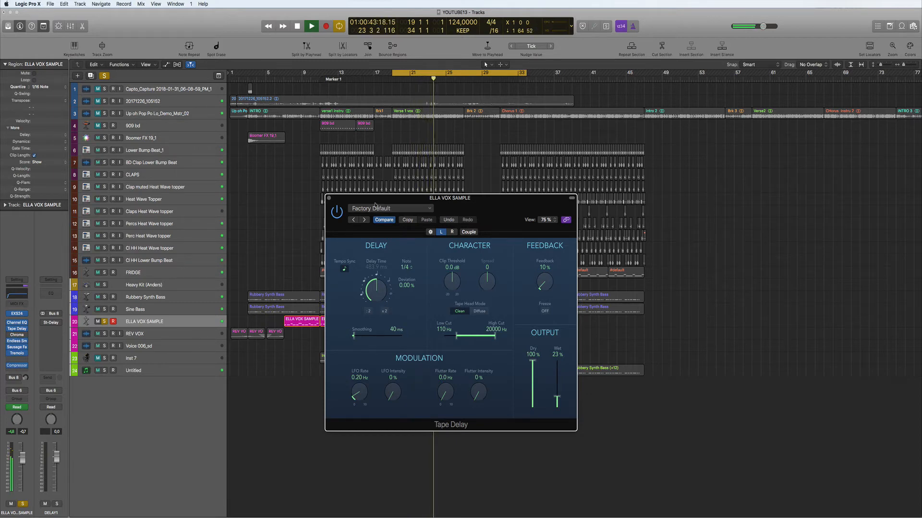
key("space")
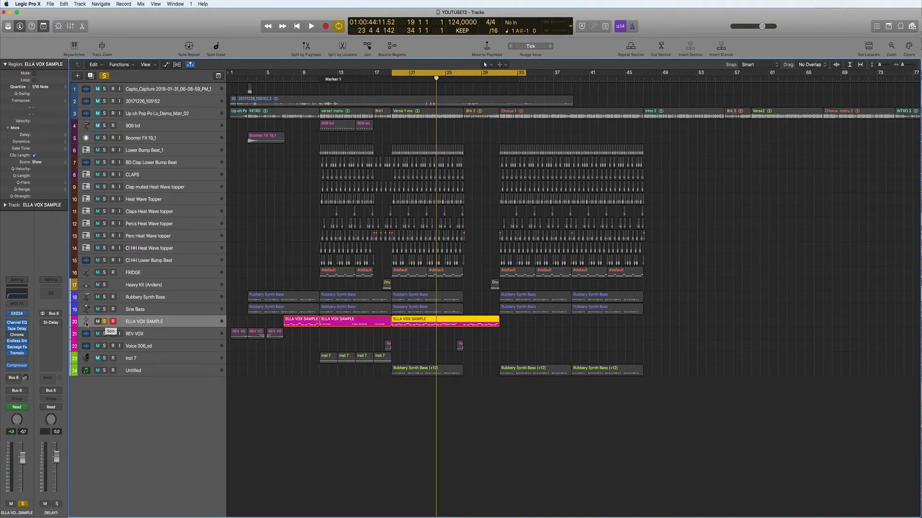
left_click(17, 353)
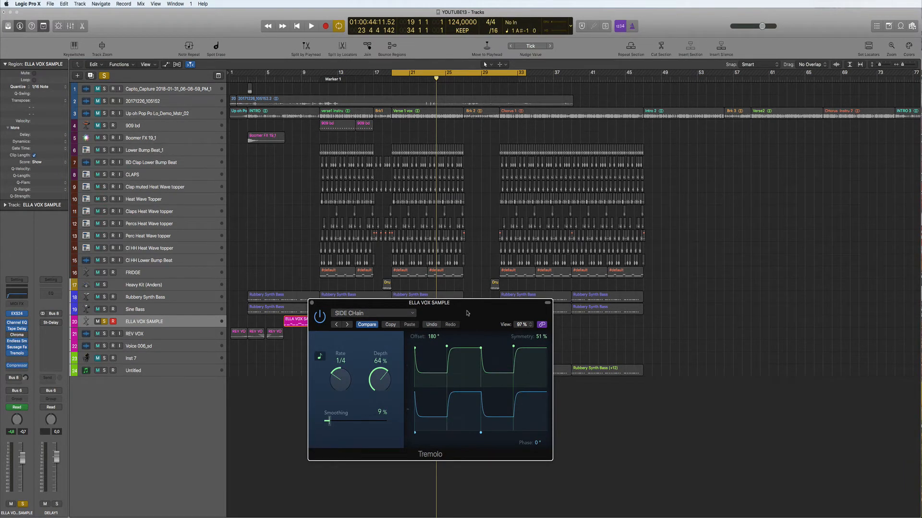
Load the Mono Tremolo factory preset and raise the tremolo depth to 80%.
left_click_drag(467, 313, 478, 360)
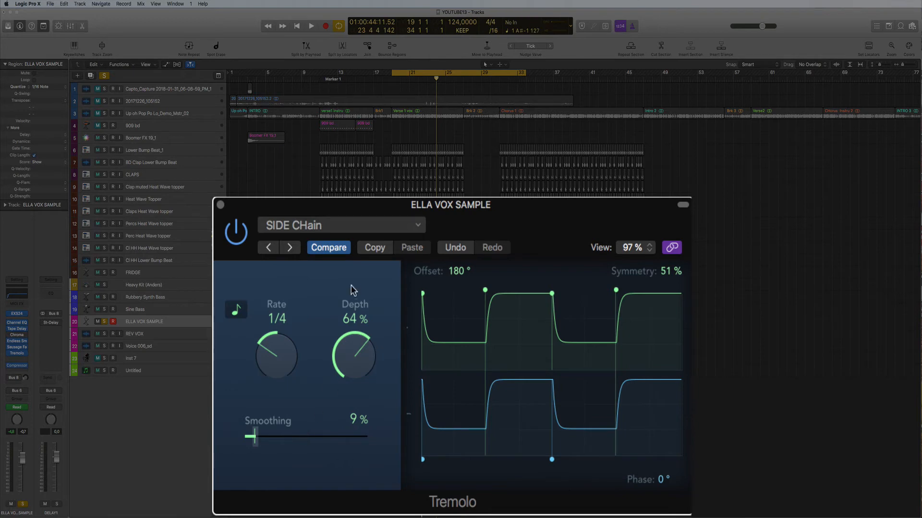
left_click(422, 230)
mouse_move(422, 513)
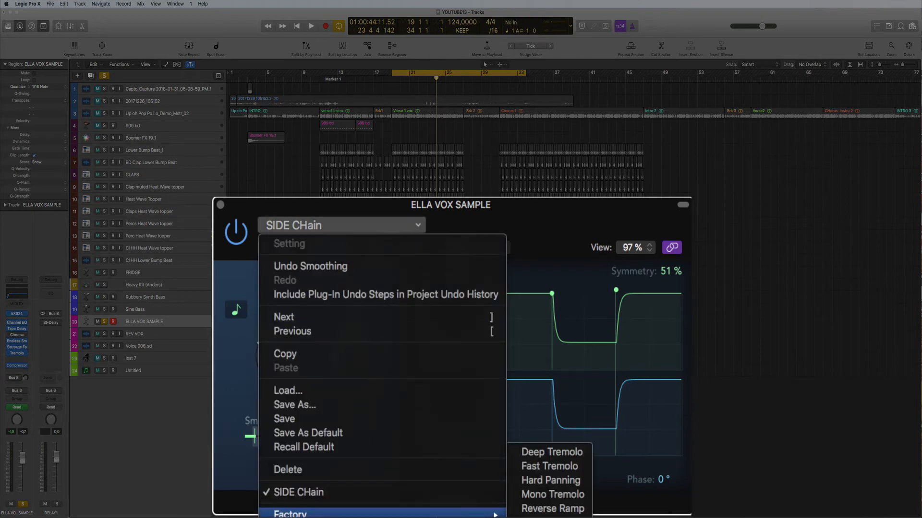
left_click(561, 499)
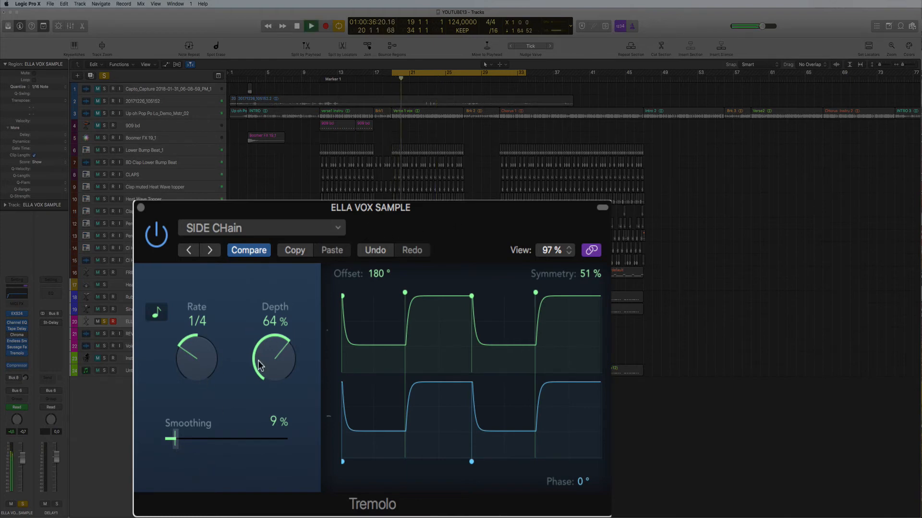
left_click_drag(272, 356, 275, 321)
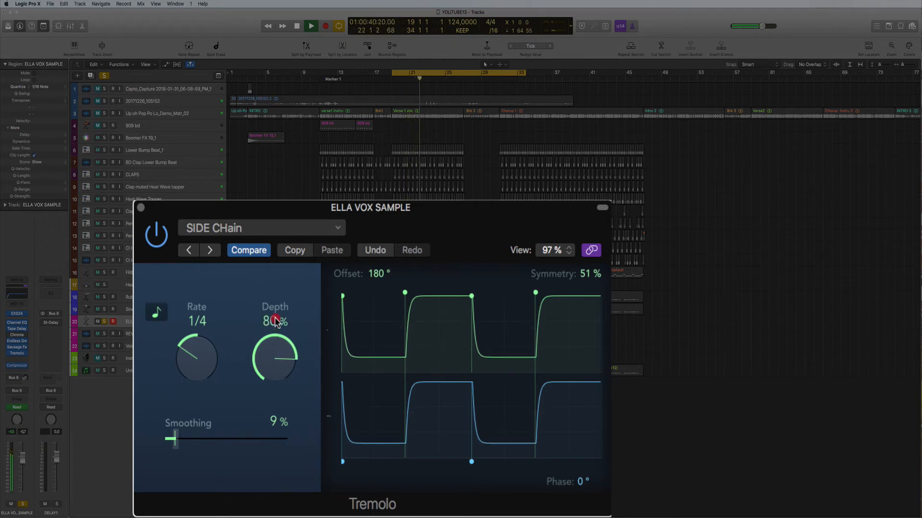
Compare with the Tremolo bypassed, lower its depth to about 60%, and close the window.
left_click(159, 238)
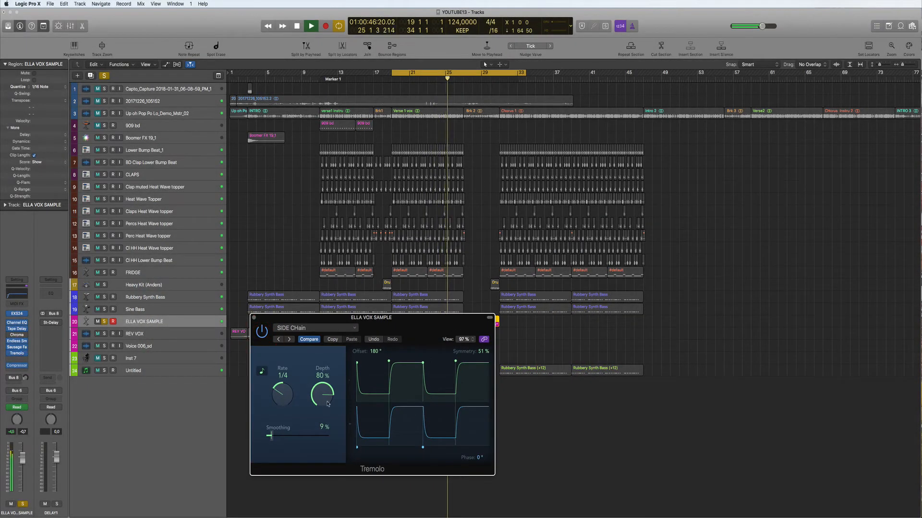
left_click_drag(325, 395, 327, 416)
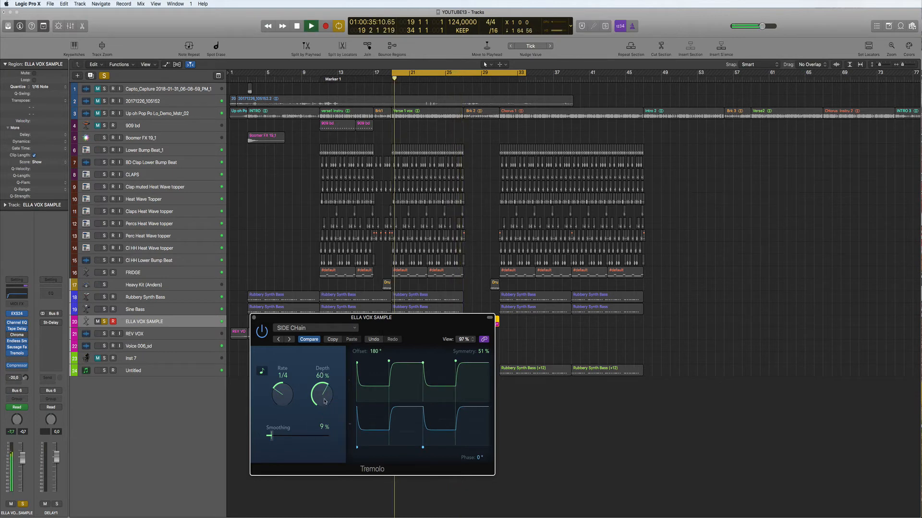
left_click(253, 318)
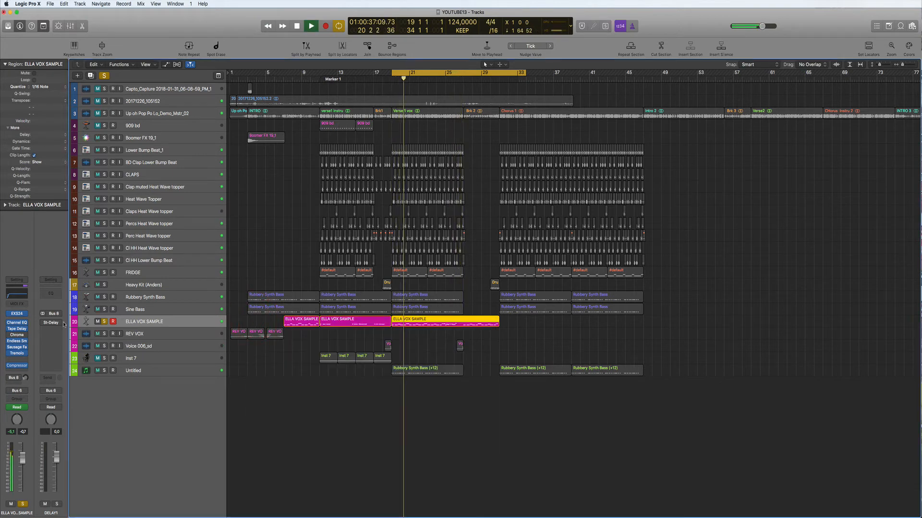
Unsolo ELLA VOX SAMPLE and audition the Untitled bass track soloed.
left_click(104, 322)
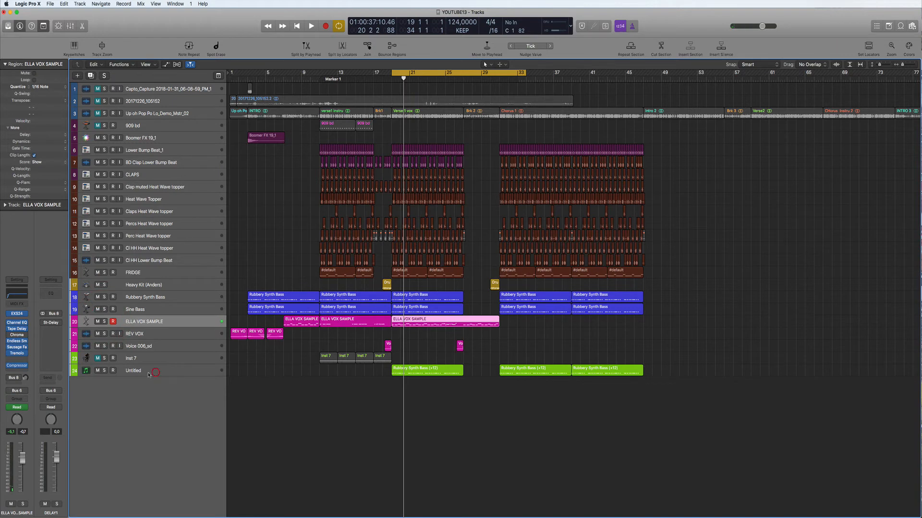
left_click(149, 374)
left_click(104, 371)
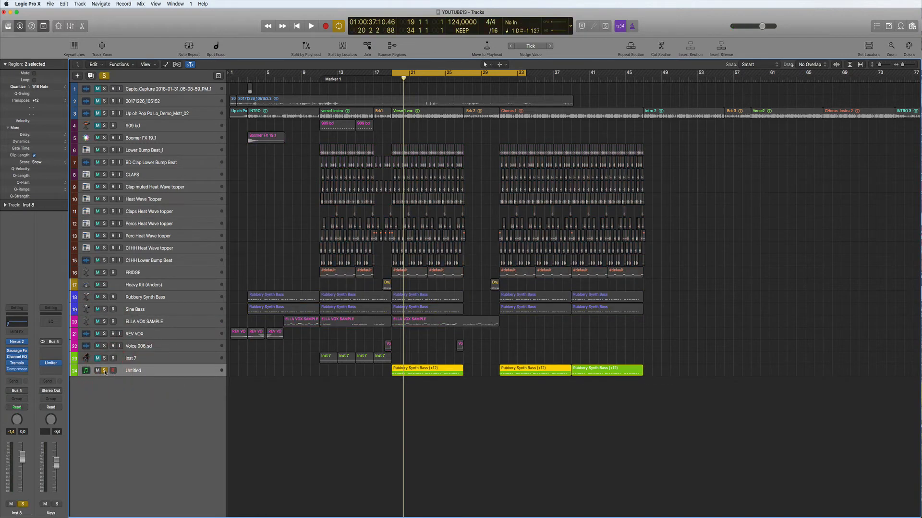
key("space")
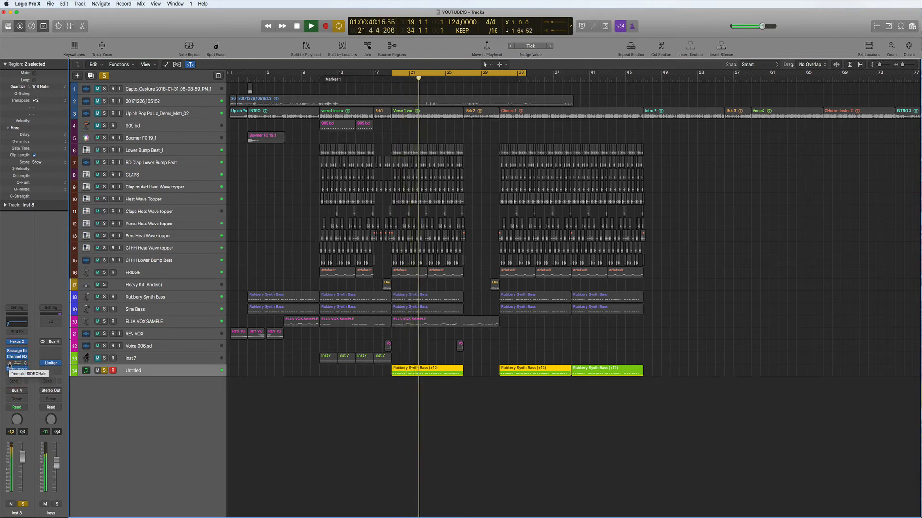
left_click(104, 370)
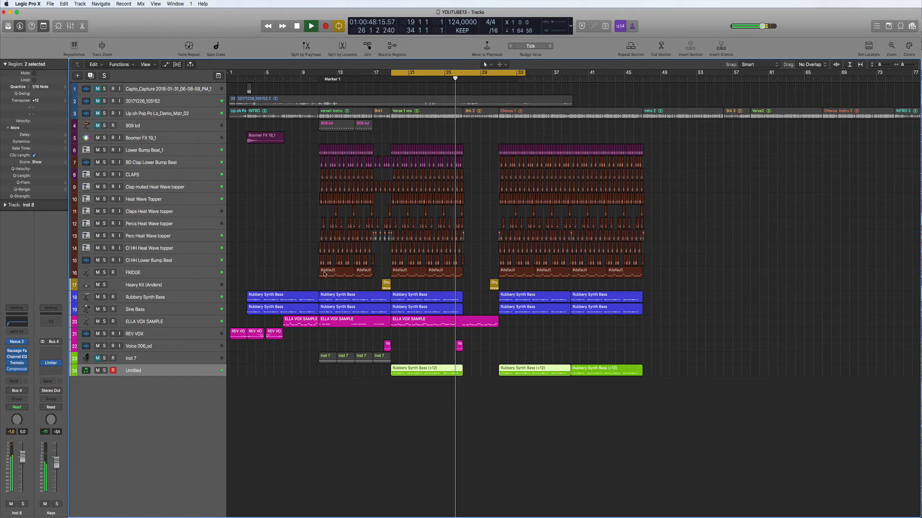
key("space")
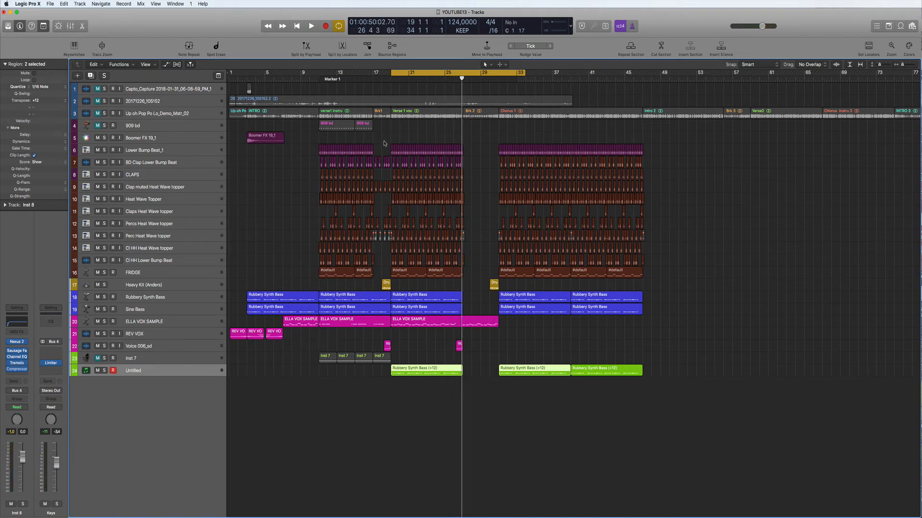
Cycle bars 11–29 and play with the track 3 reference mix muted.
left_click_drag(318, 75, 480, 76)
left_click(105, 114)
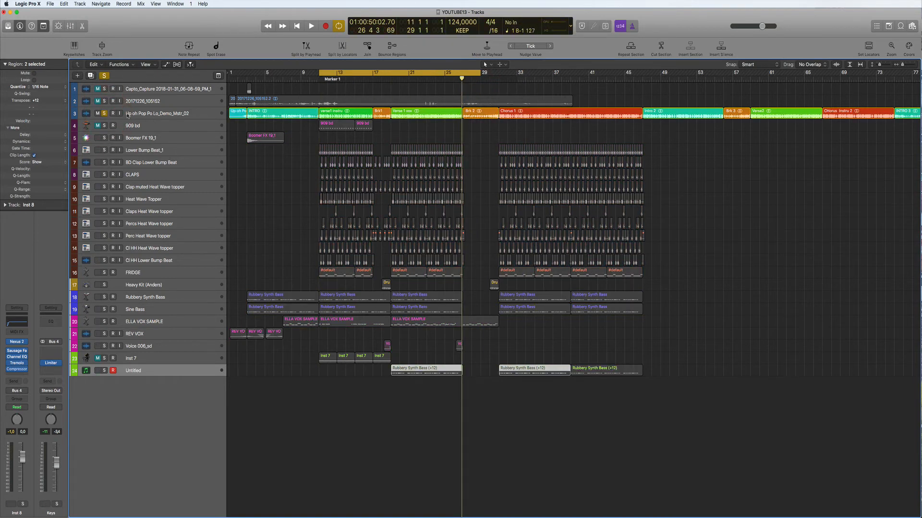
key("space")
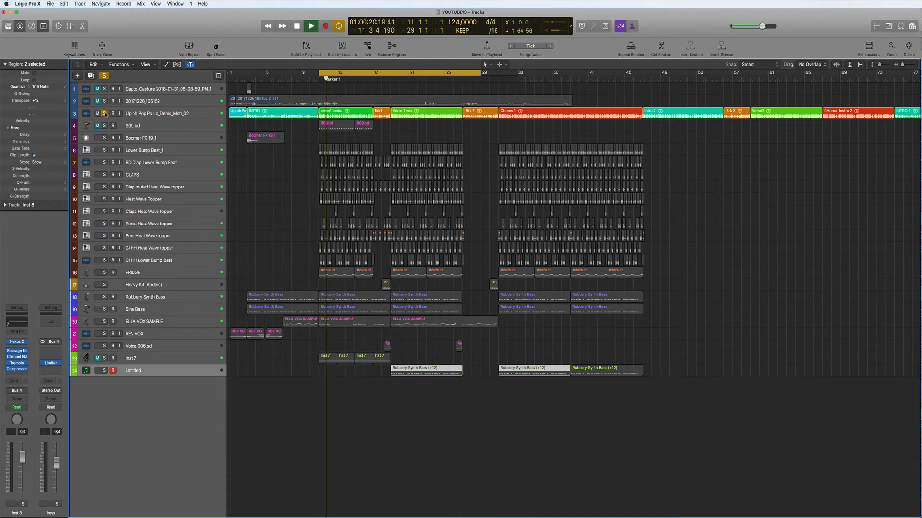
left_click(105, 114)
left_click(97, 114)
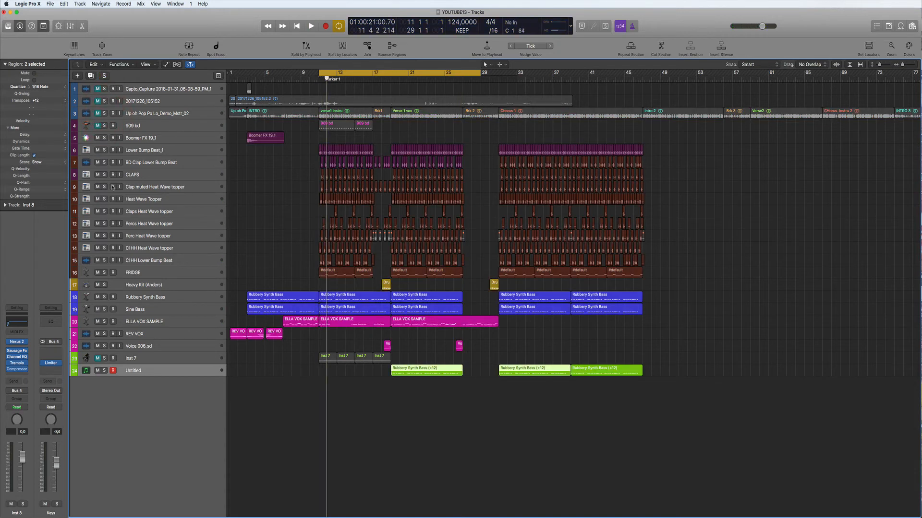
key("space")
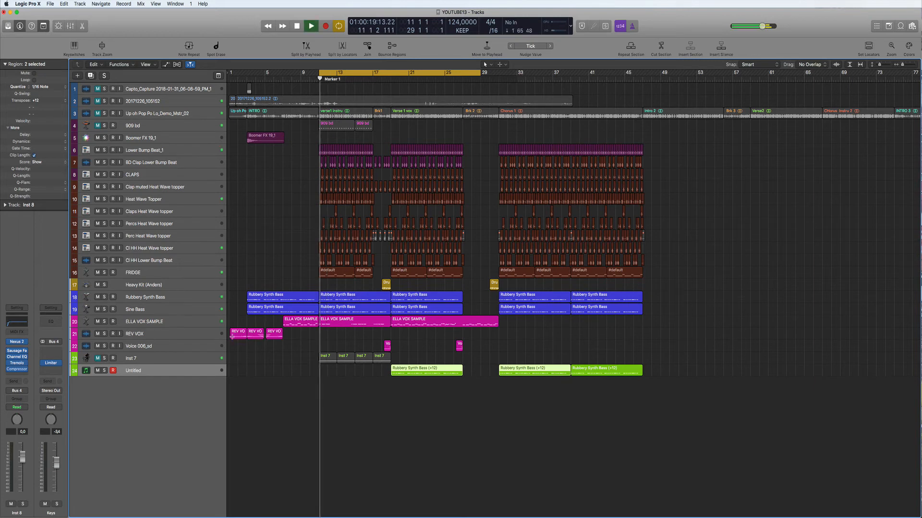
Record-enable Inst 7 and open its Nexus 2 plug-in on SQ Garage Style 3.
left_click(149, 366)
left_click(149, 359)
left_click(112, 359)
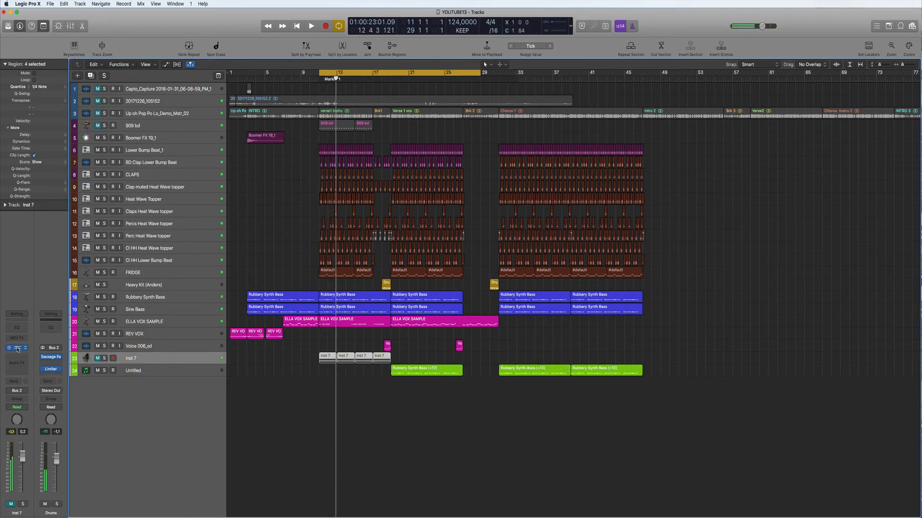
left_click(18, 348)
Solo Inst 7 and audition its Nexus 2 part from bar 13, shifting the Nexus window left.
key("s")
key("space")
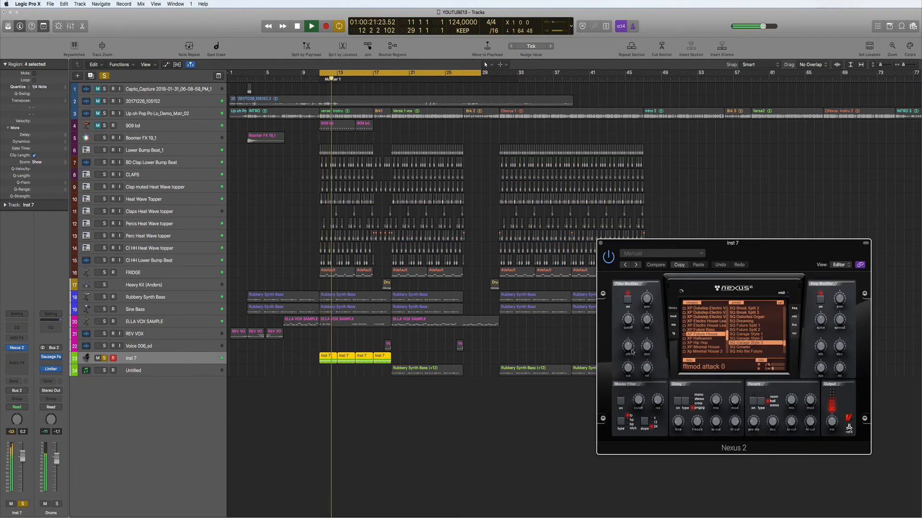
left_click_drag(822, 242, 799, 241)
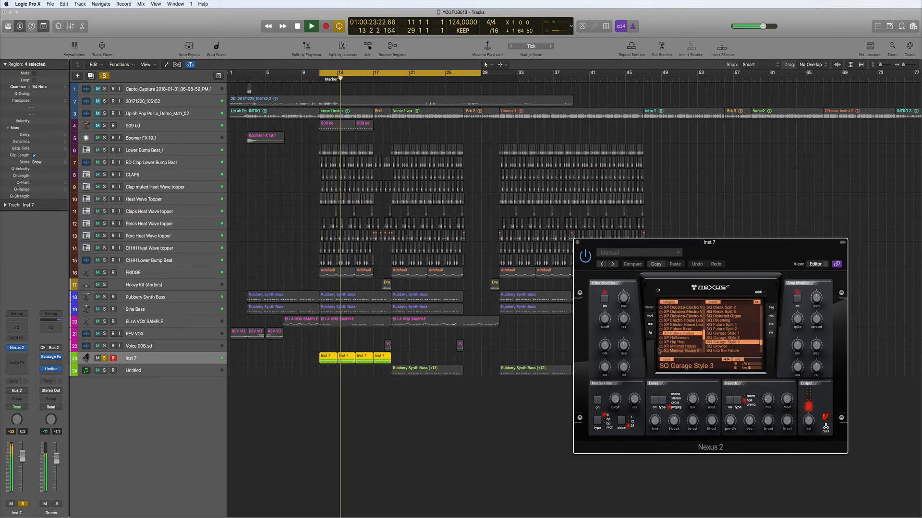
key("space")
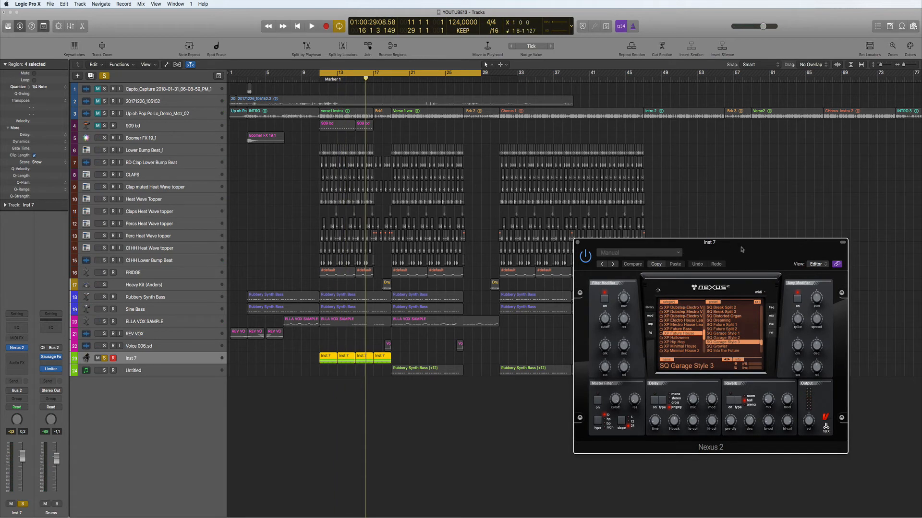
left_click_drag(742, 249, 696, 249)
key("space")
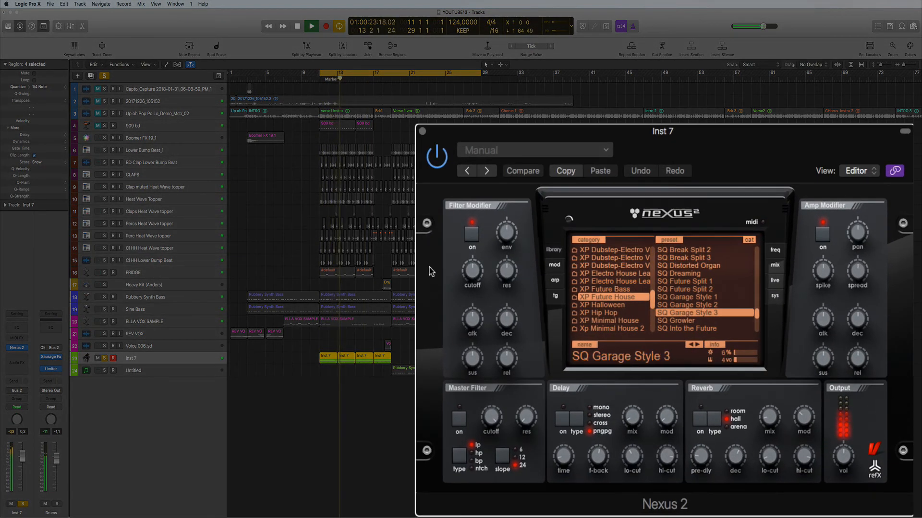
key("space")
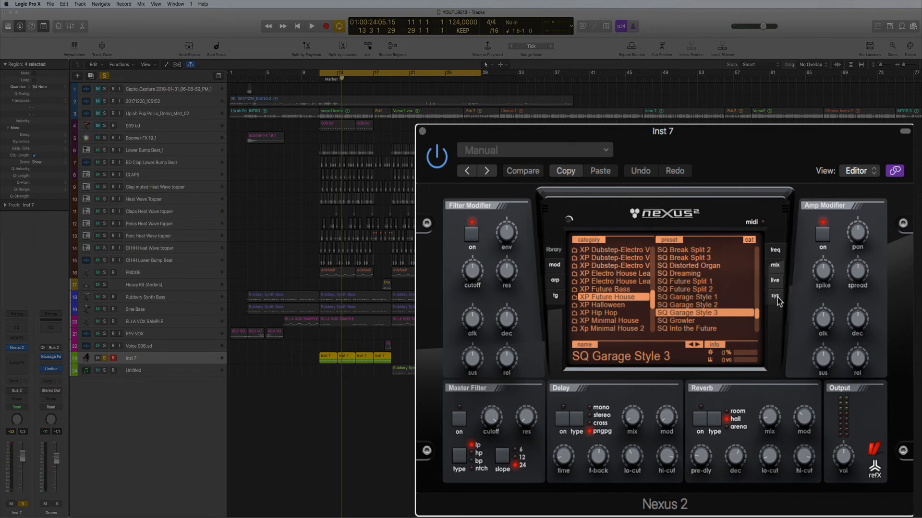
Review the Nexus layer mix and limiter pages, then disable layer 6.
left_click(775, 266)
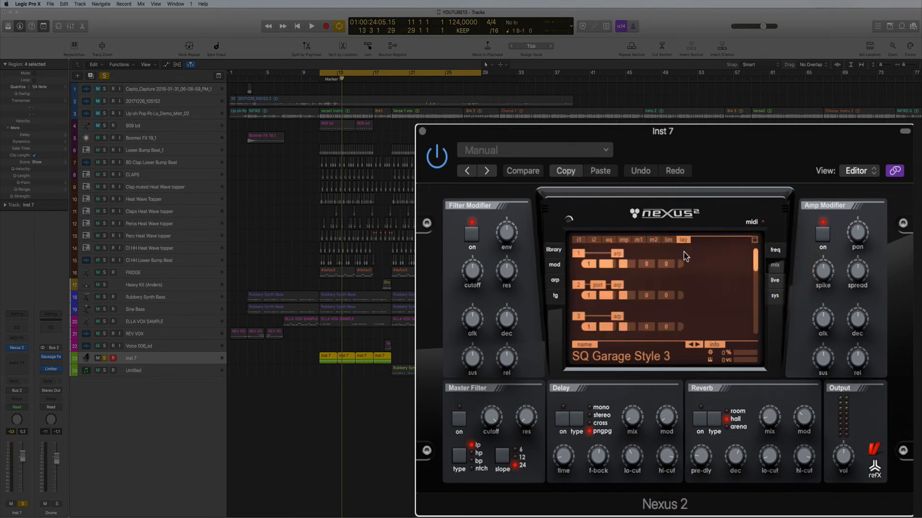
left_click(680, 241)
left_click(668, 241)
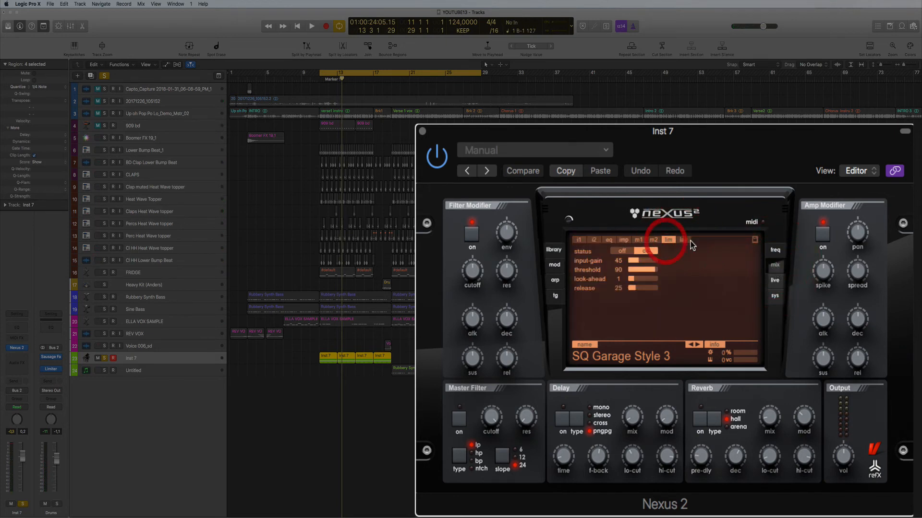
left_click(688, 241)
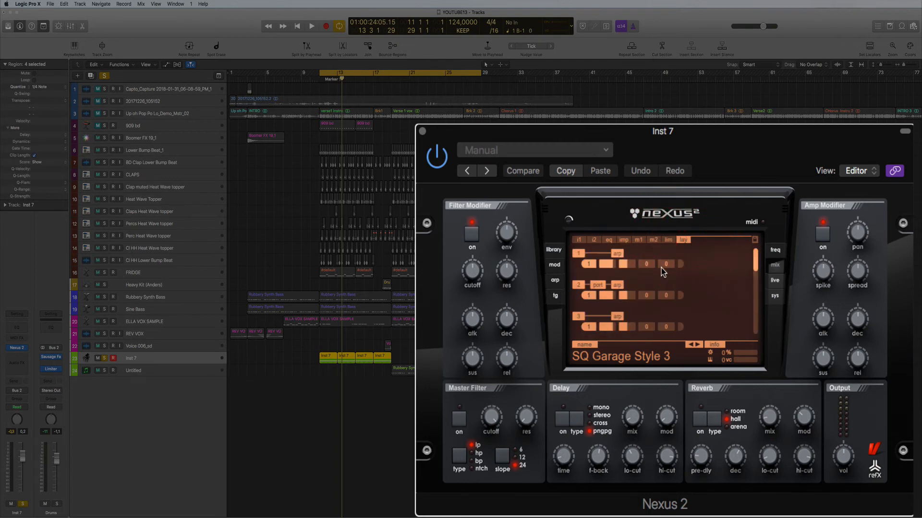
scroll(580, 261, "down", 5)
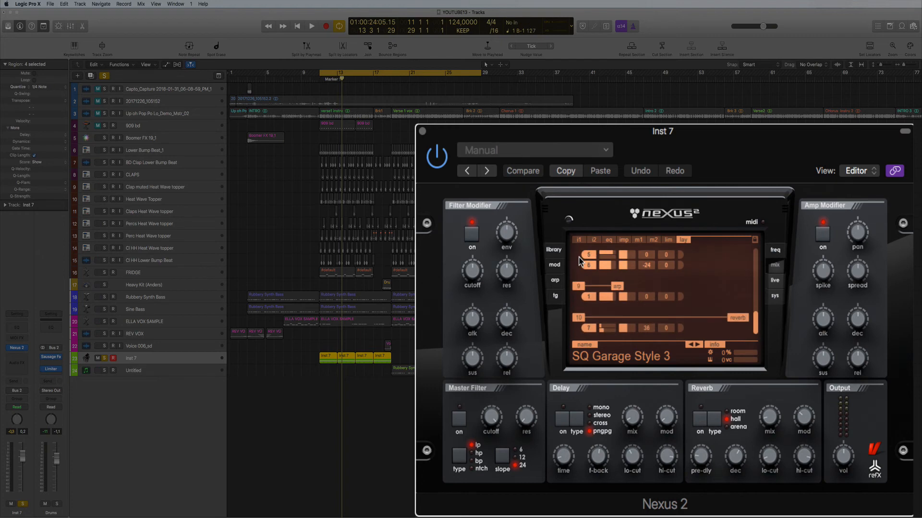
scroll(606, 275, "up", 3)
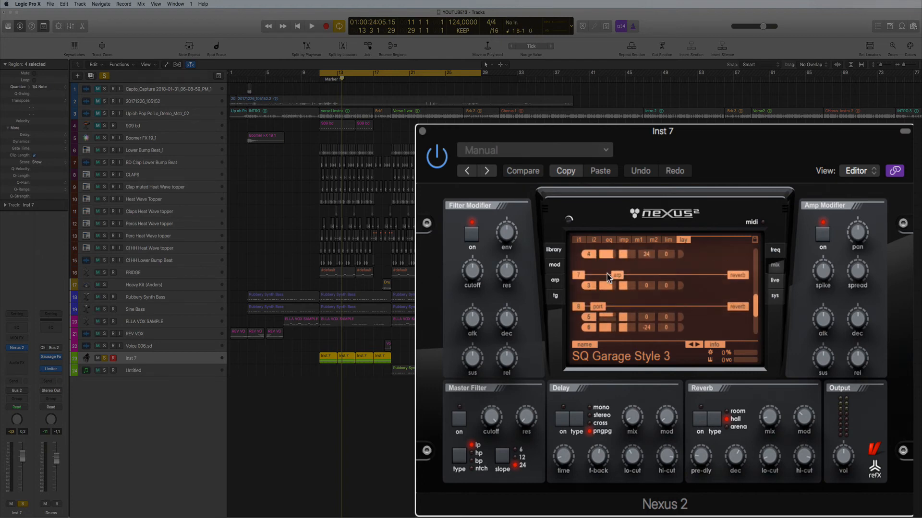
scroll(580, 308, "up", 1)
left_click(580, 276)
Play back the SQ Garage Style 3 part to hear it without layer 6.
key("space")
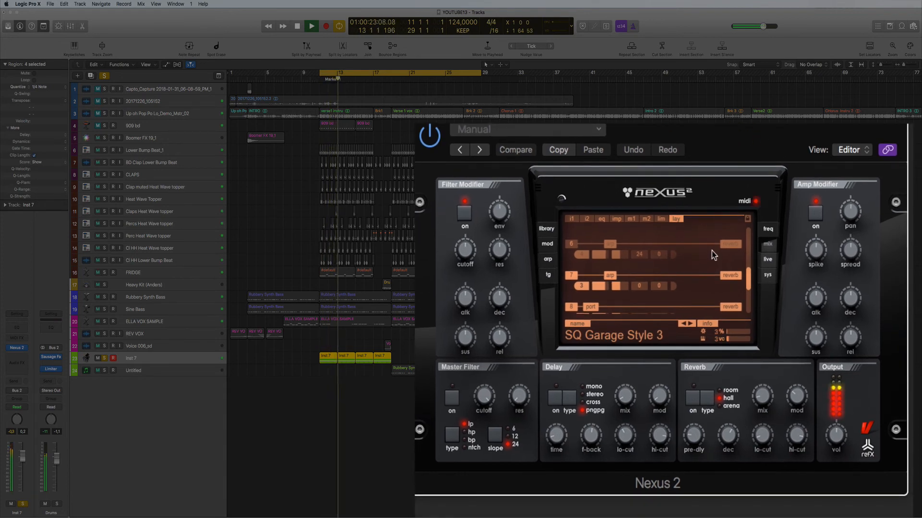
scroll(679, 281, "up", 1)
key("space")
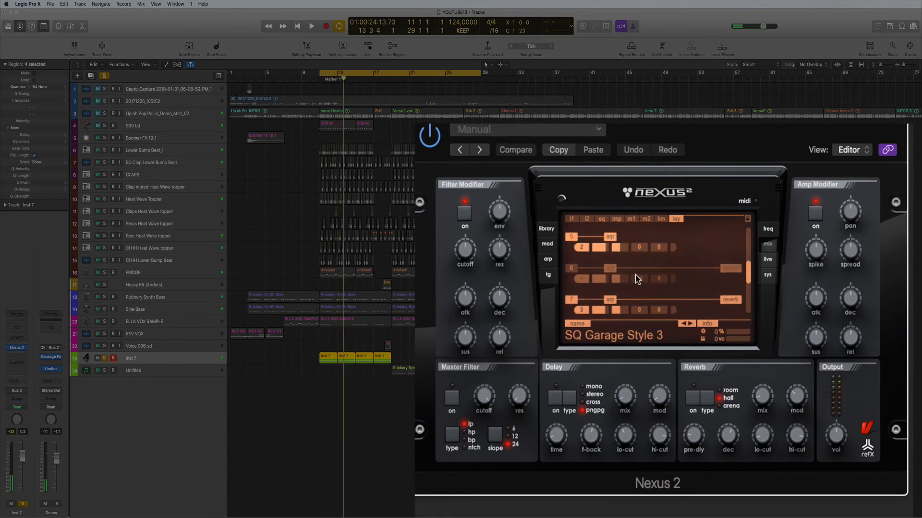
scroll(661, 287, "up", 3)
scroll(662, 287, "up", 2)
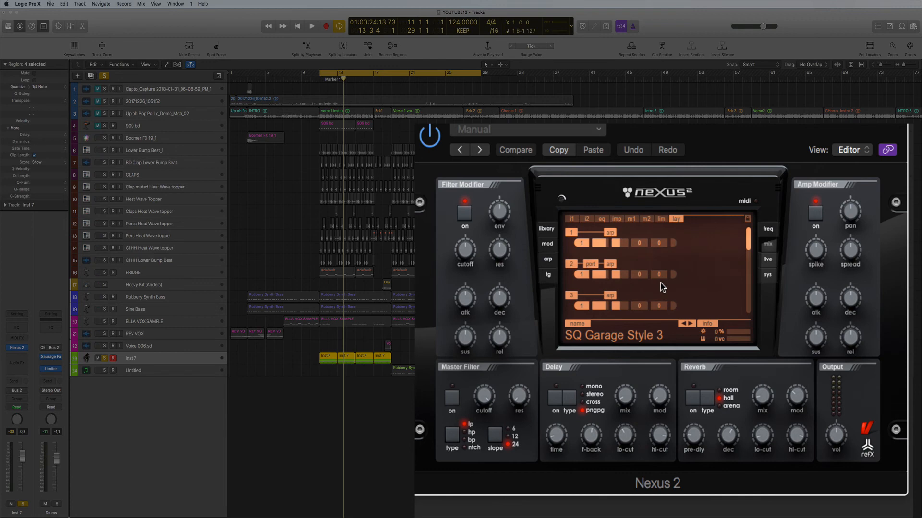
scroll(662, 287, "down", 5)
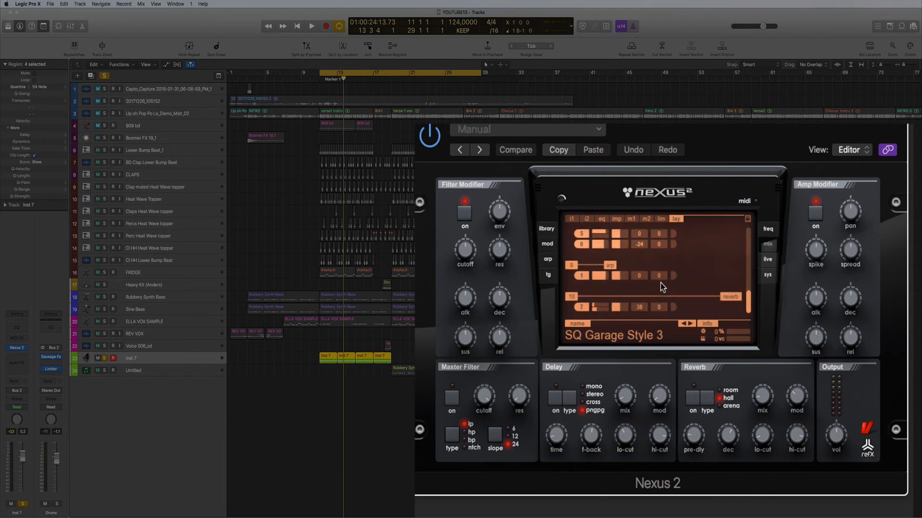
scroll(662, 287, "up", 5)
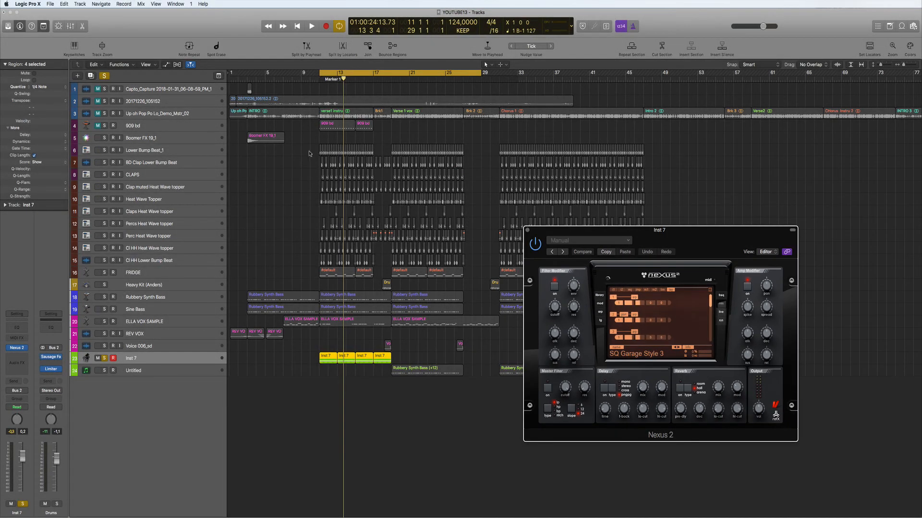
scroll(296, 151, "left", 1)
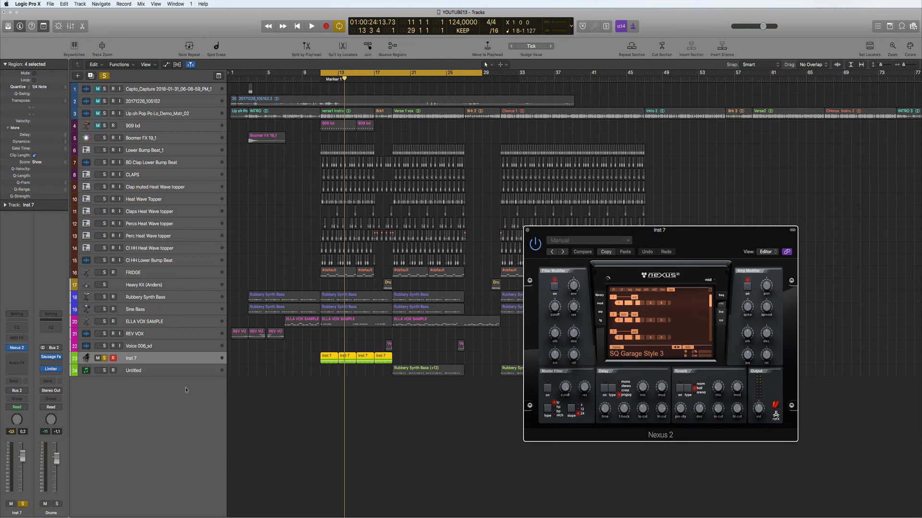
Unsolo Inst 7 and play from bar 13 with the CLAPS and Heat Wave topper tracks muted.
left_click(105, 358)
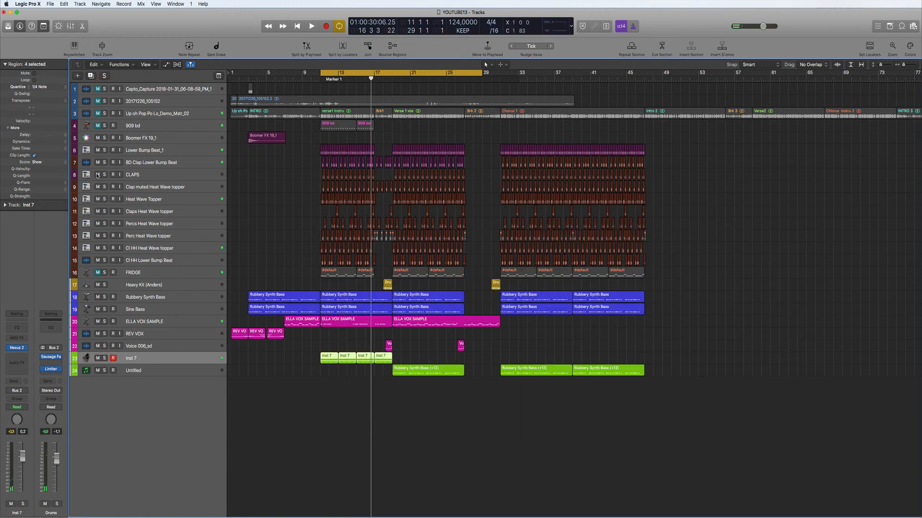
left_click_drag(98, 175, 97, 203)
key("space")
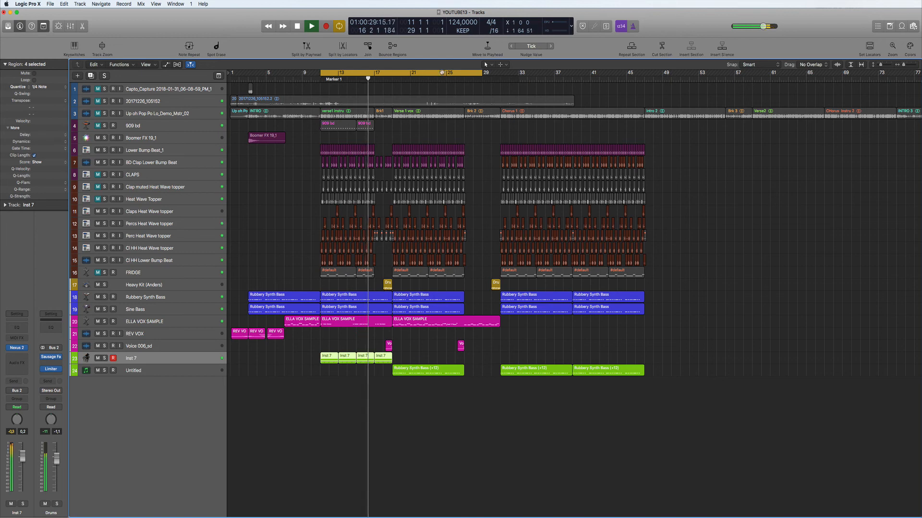
key("space")
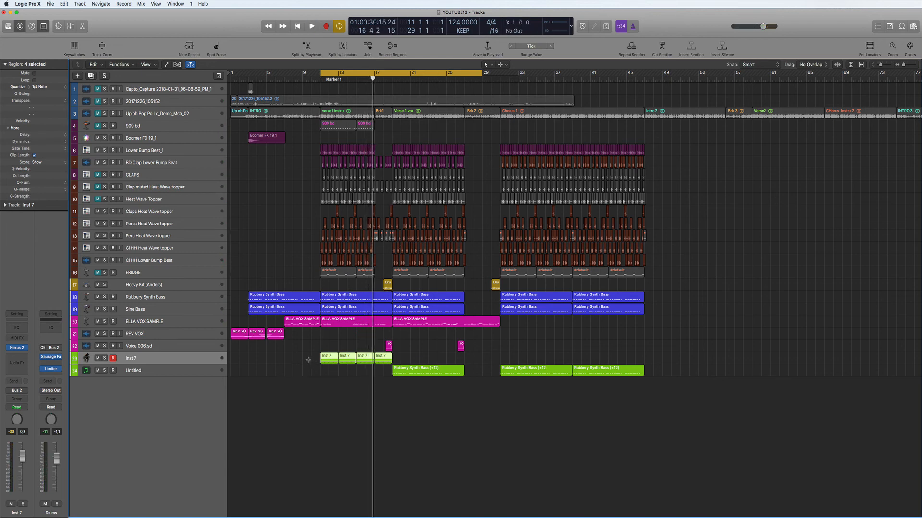
Unmute the clap and topper tracks, leave Inst 7 unsoloed, and select the Untitled synth bass track.
left_click(98, 174)
left_click(97, 187)
left_click(98, 199)
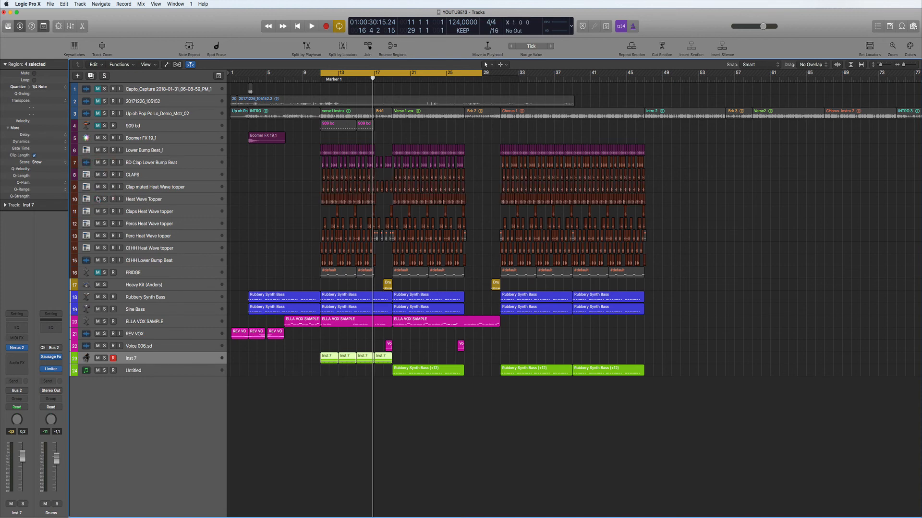
left_click(104, 358)
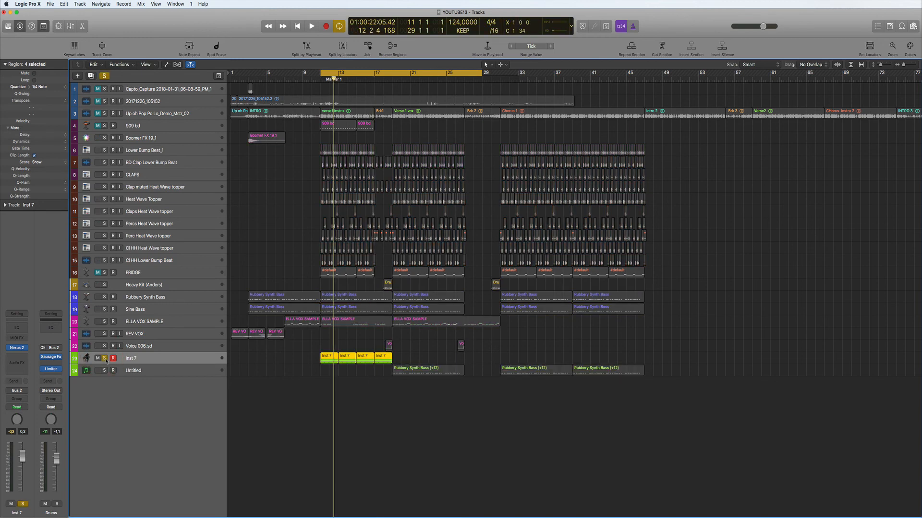
left_click(104, 359)
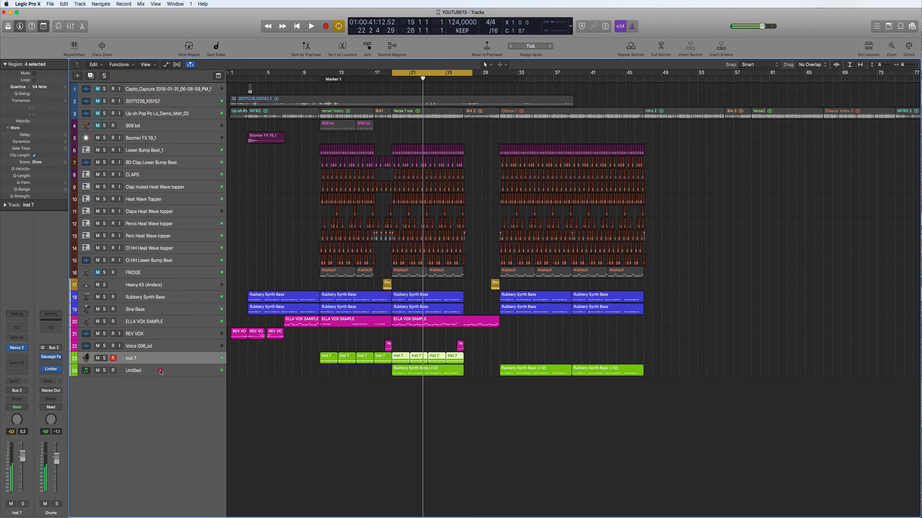
left_click(160, 370)
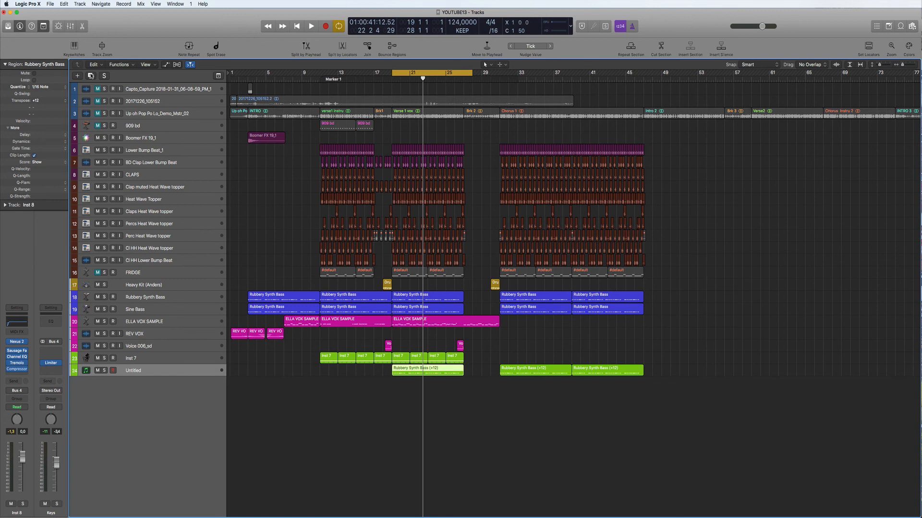
Add a new track 25 and copy the three Rubbery Synth Bass (+12) regions onto it.
left_click(90, 75)
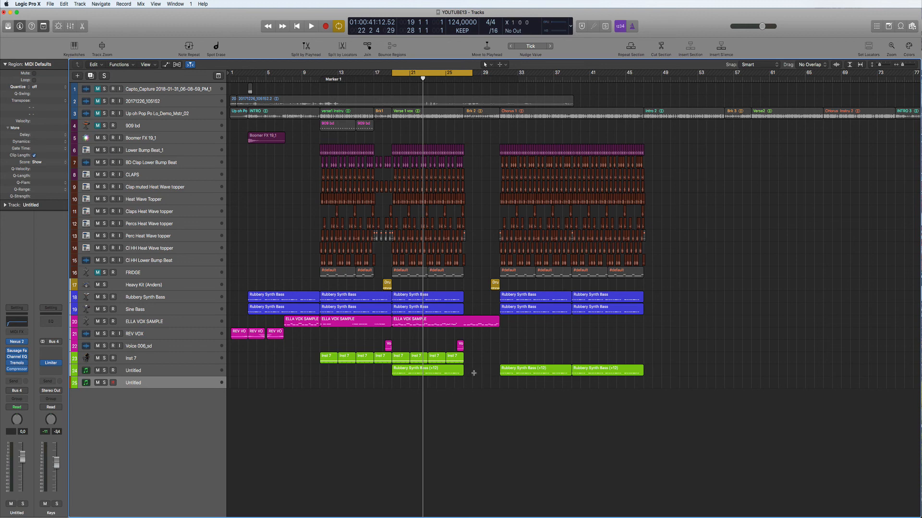
left_click(424, 372)
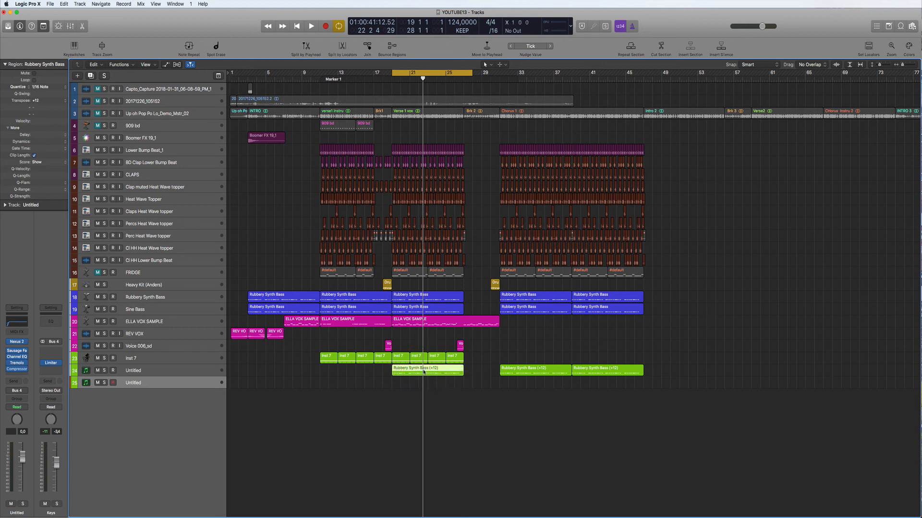
left_click_drag(425, 381, 425, 381)
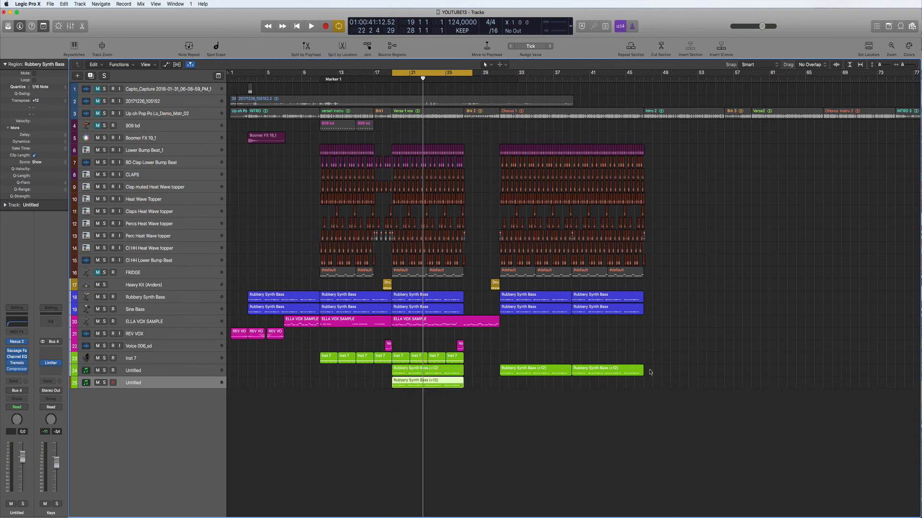
left_click_drag(650, 371, 531, 381)
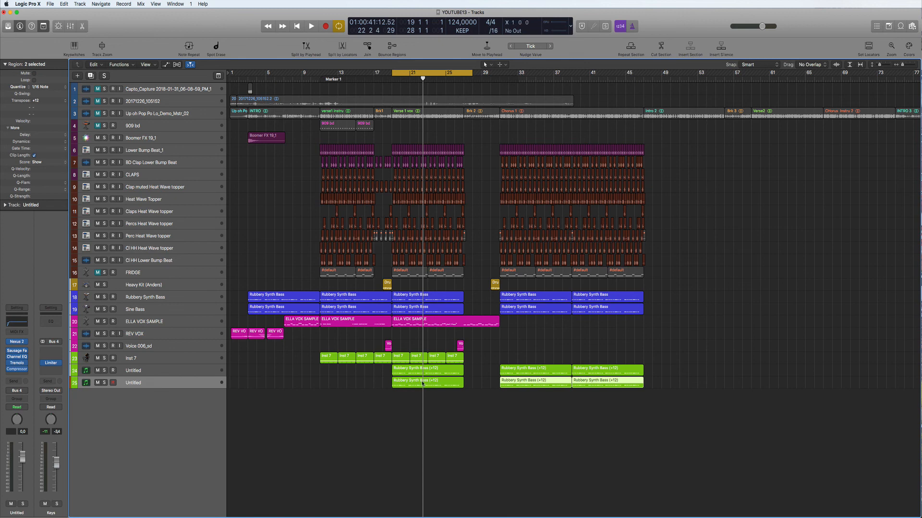
key("Left")
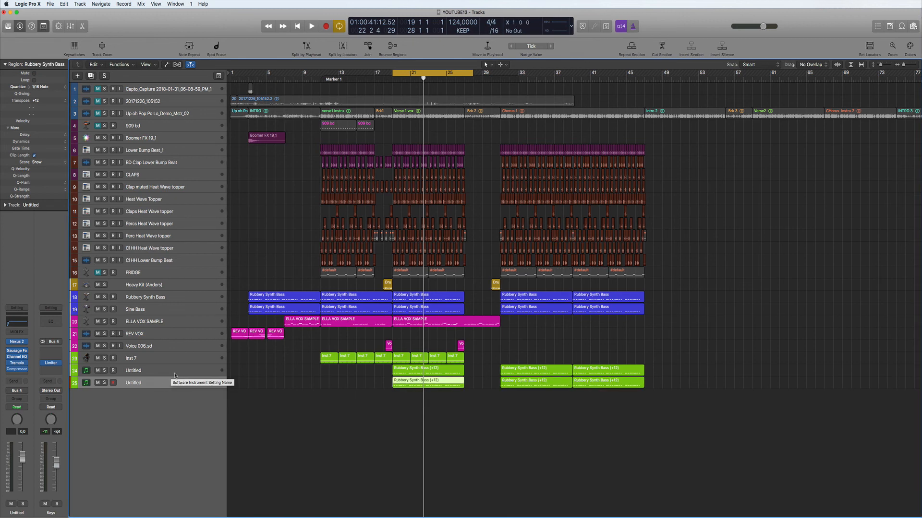